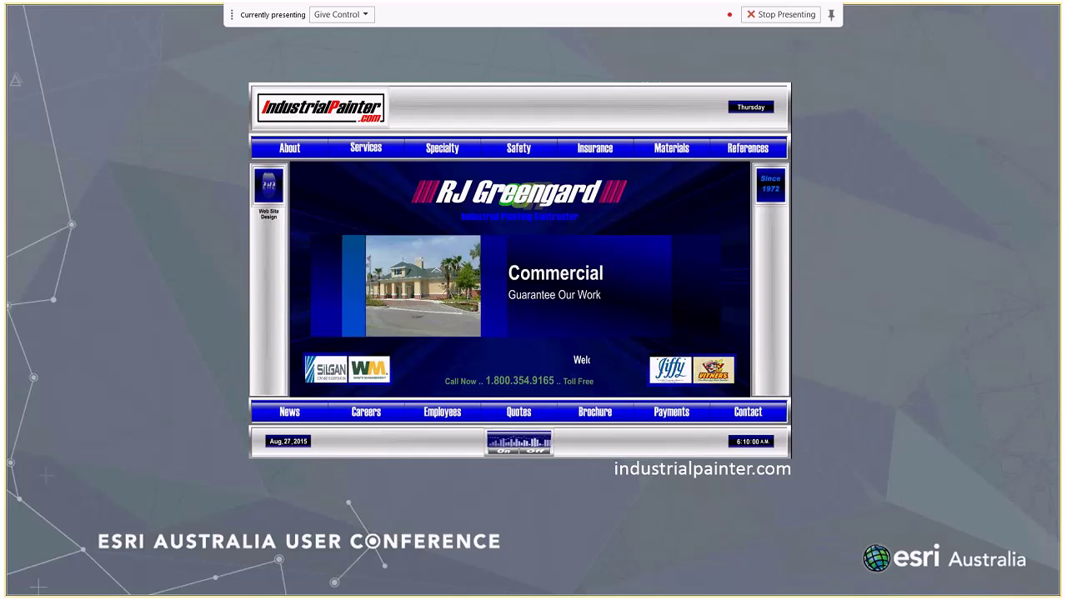
Step: Advance the slideshow from the industrialpainter.com screenshot slide to the FGA Study areas table
key(Right)
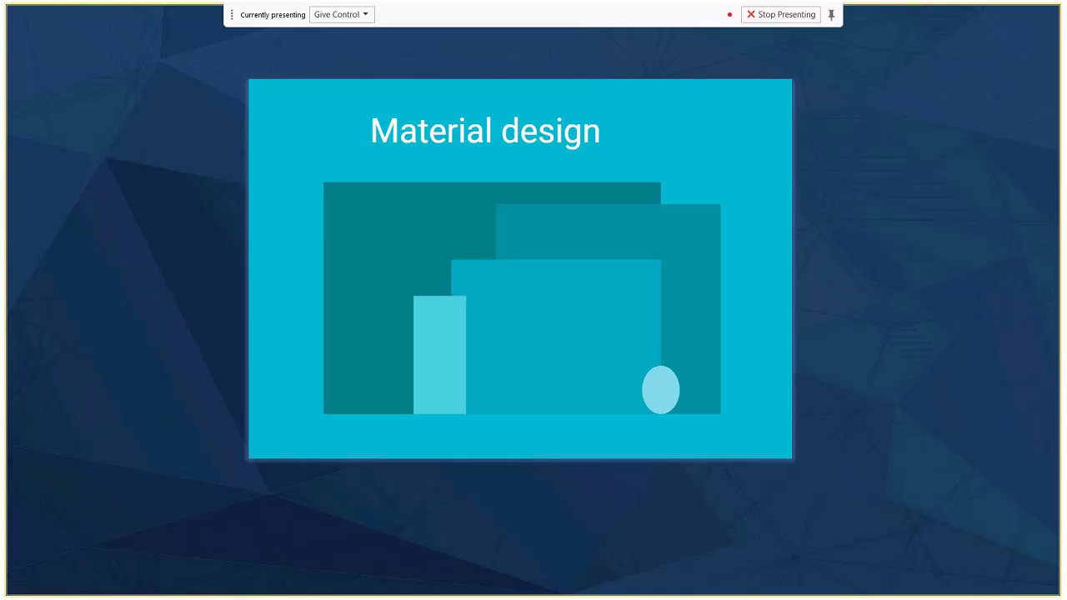
Step: Show the Material design slide's GOALS list, up to 'Good Design with Innovation & Technology'
key(Right)
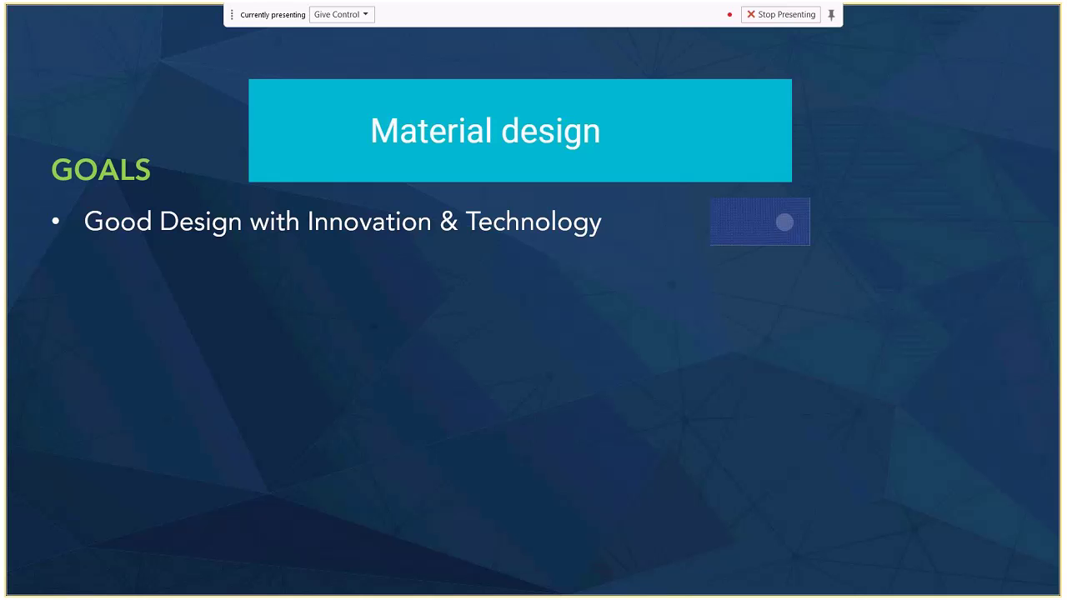
Step: Reveal the 'Unified Experience across all Platforms/Devices' goal and the PRINCIPLES heading
key(Right)
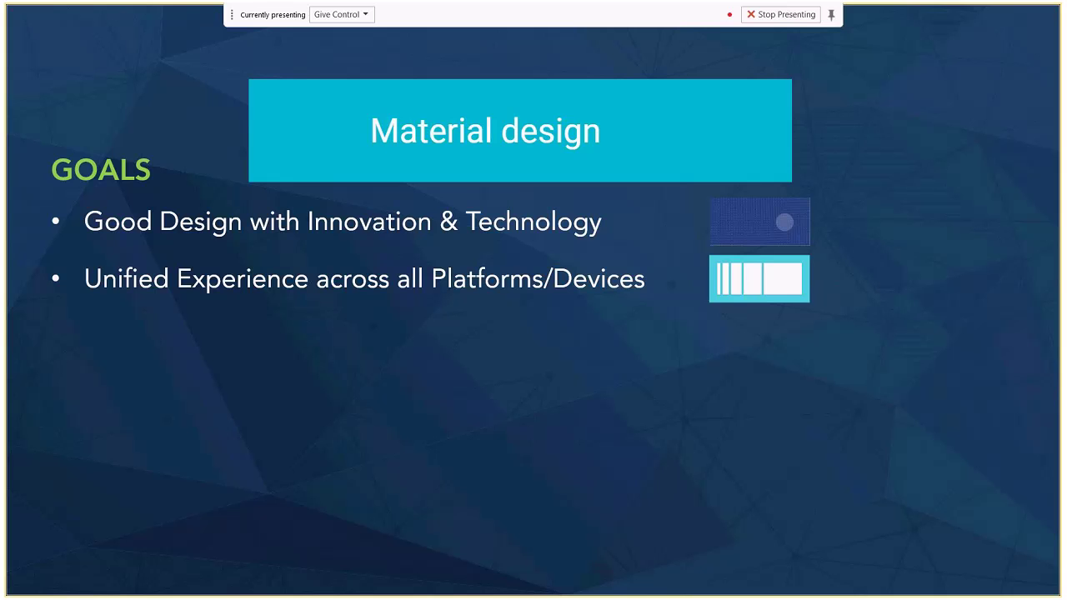
key(Right)
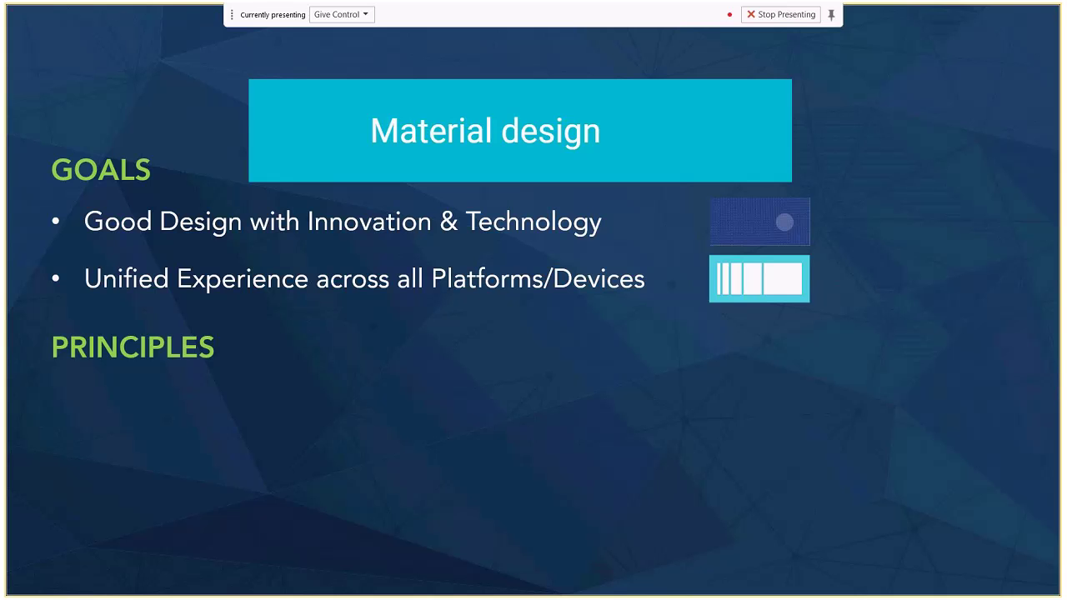
Step: Reveal the 'Material is the Metaphor' and 'Bold, Graphic, Intentional' principle bullets
key(Right)
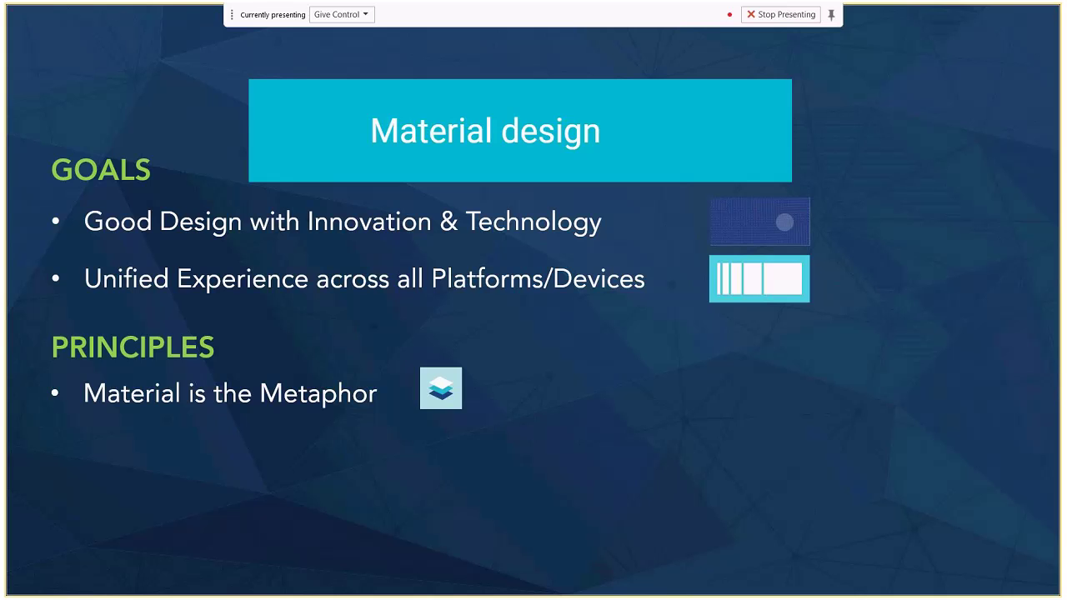
key(Right)
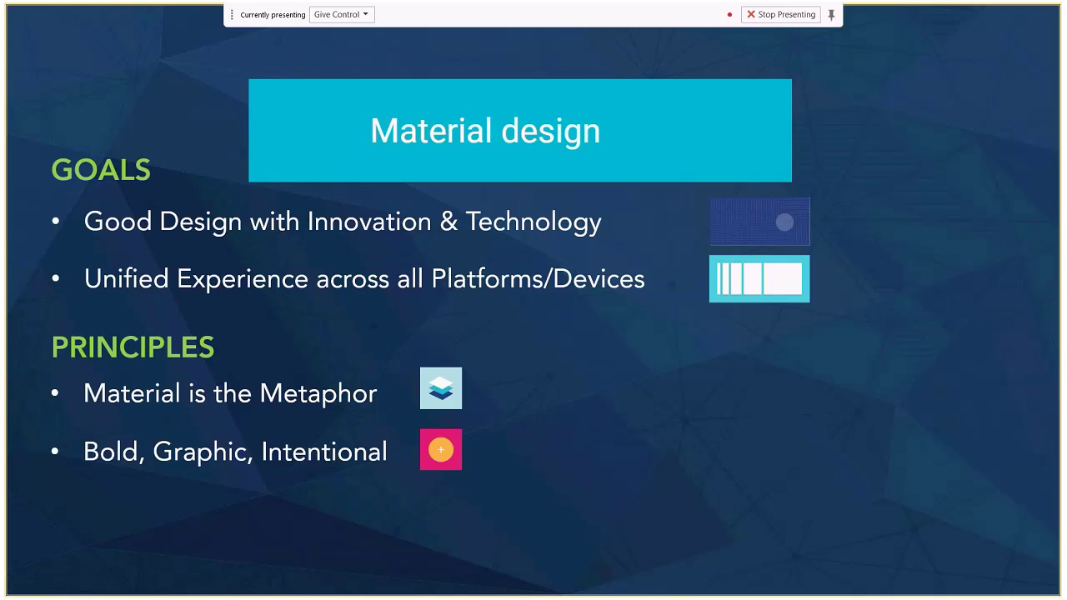
key(Left)
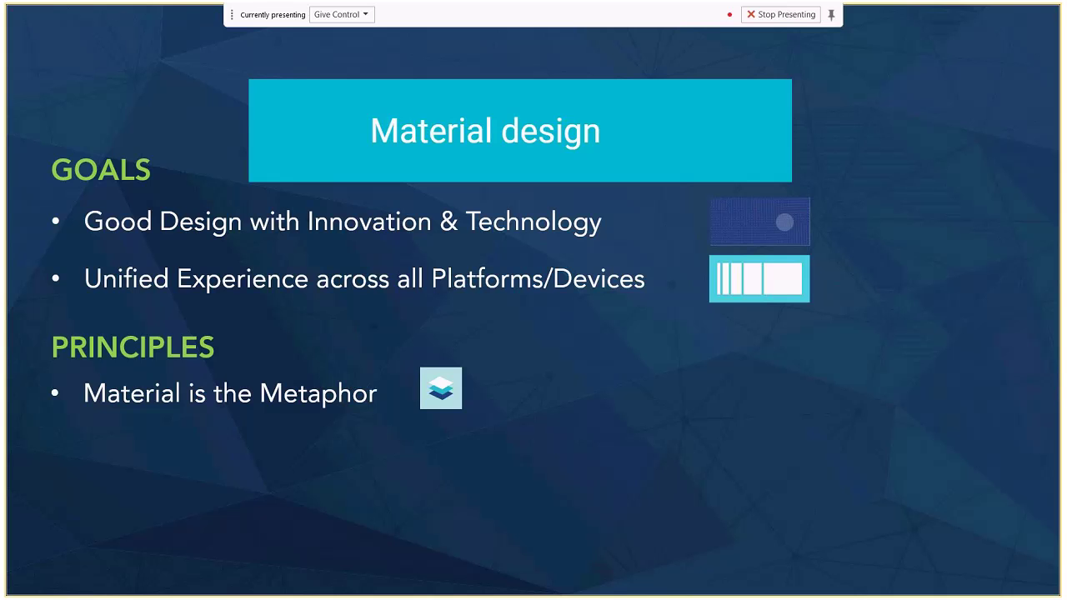
key(Right)
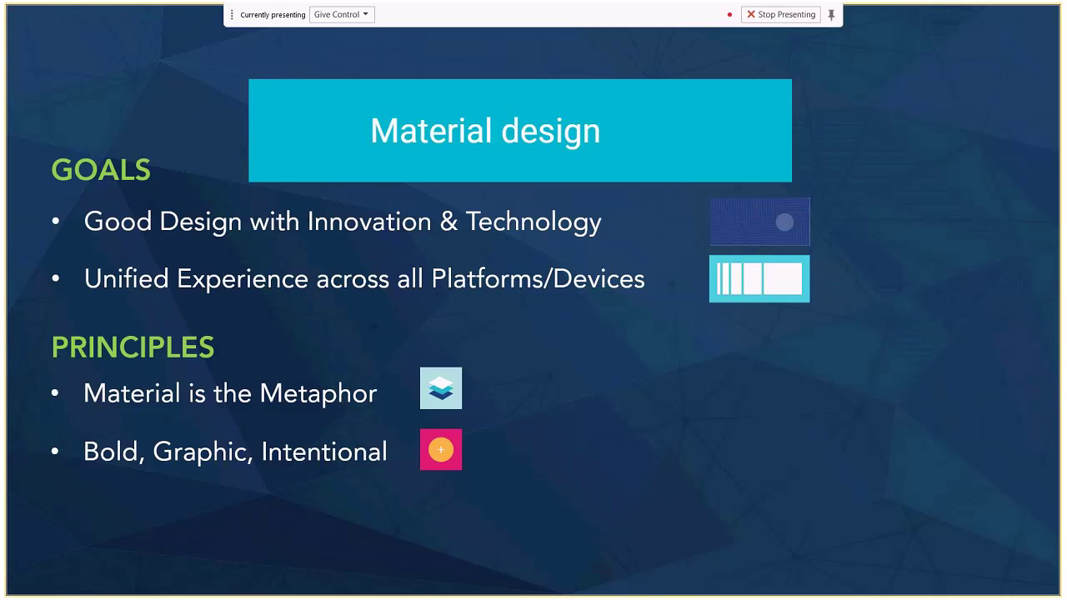
Step: Reveal the 'Motion provides Meaning' principle, then advance to the DEMO slide
key(Right)
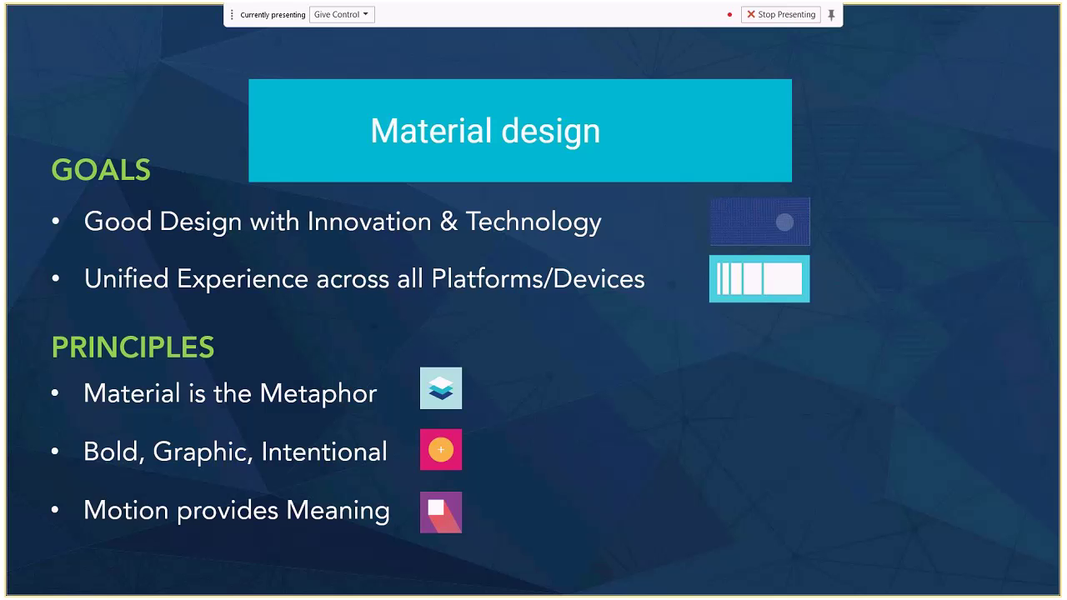
key(Right)
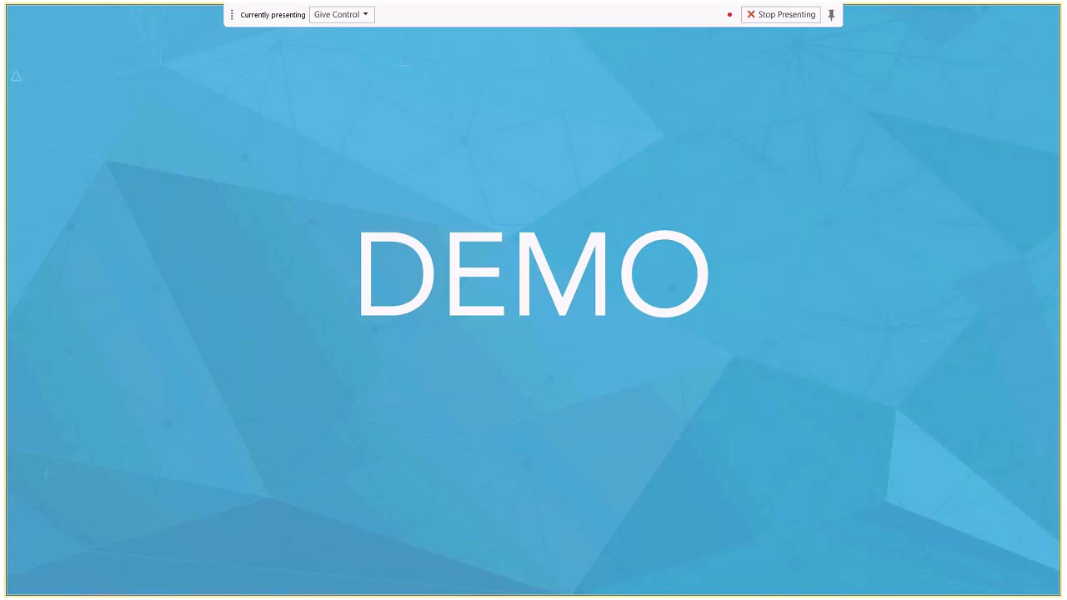
Step: Switch from the slideshow to the Chrome window showing the Material properties page
key(alt+Tab)
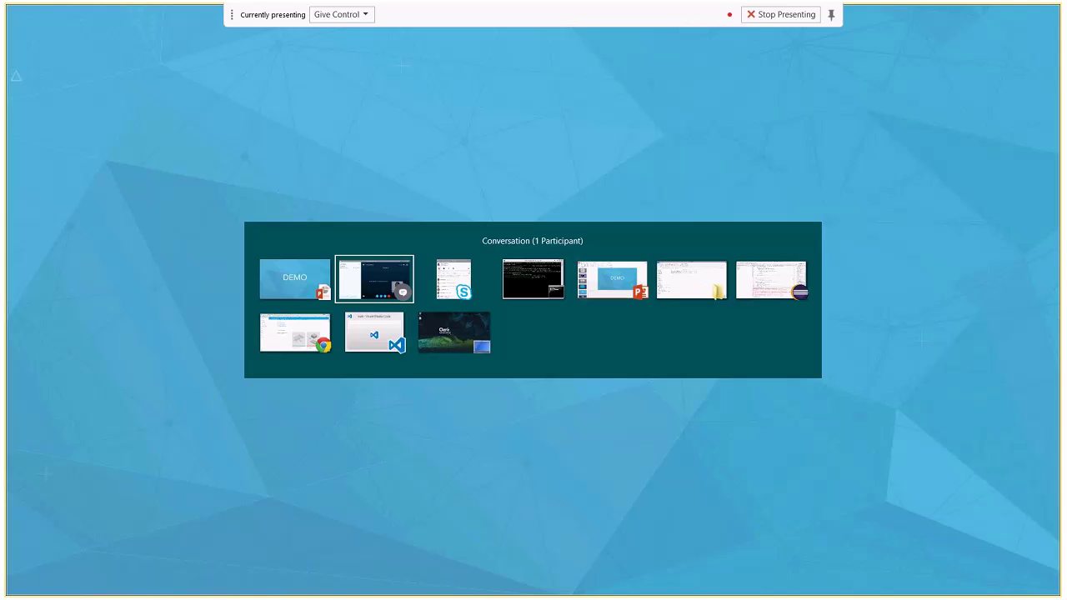
key(alt+Tab)
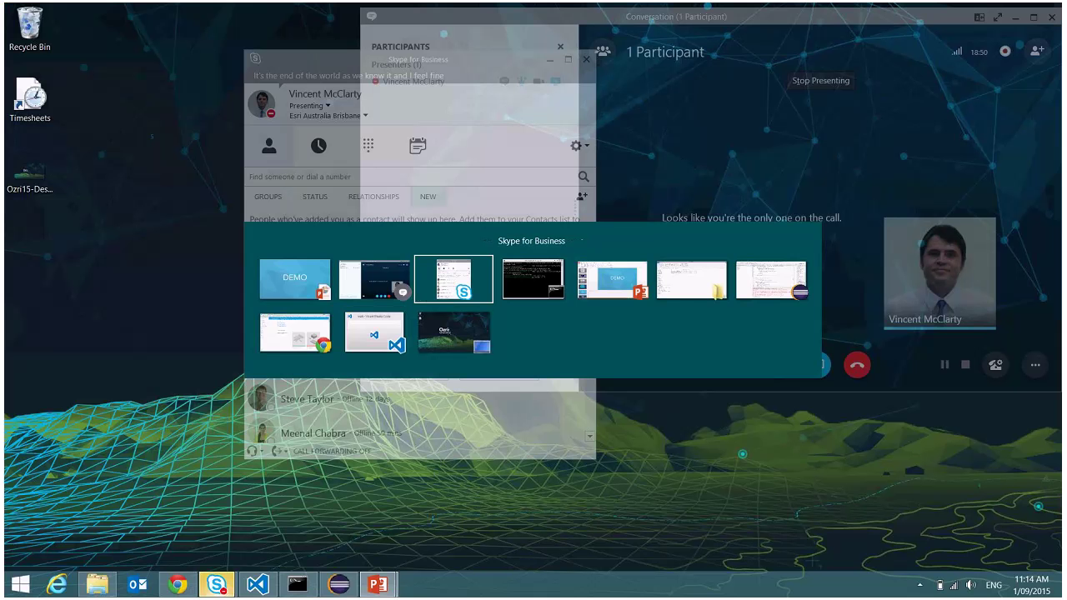
key(alt+Tab)
key(alt+Tab)
key(alt+Tab)
key(alt+Tab)
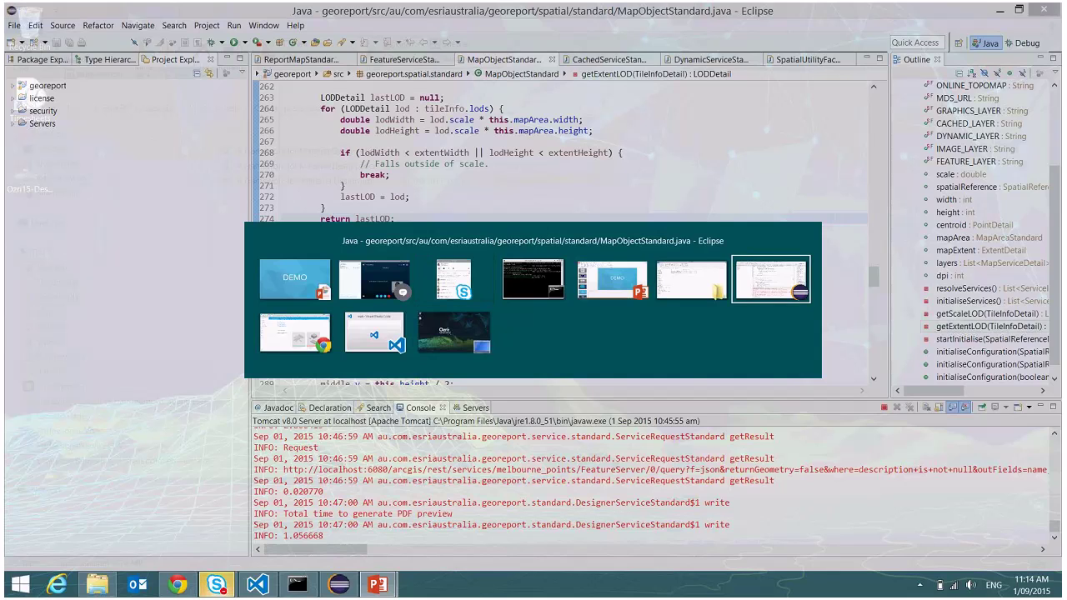
key(alt+Tab)
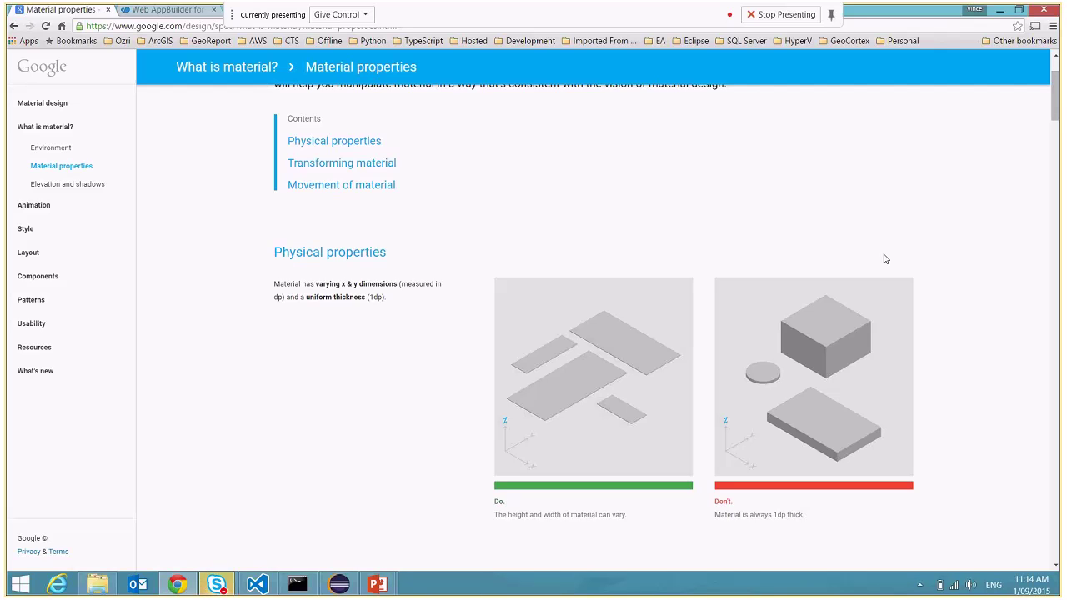
Step: Scroll to and play the 'material casts shadows' video on the Material properties page
scroll(885, 258, down, 3)
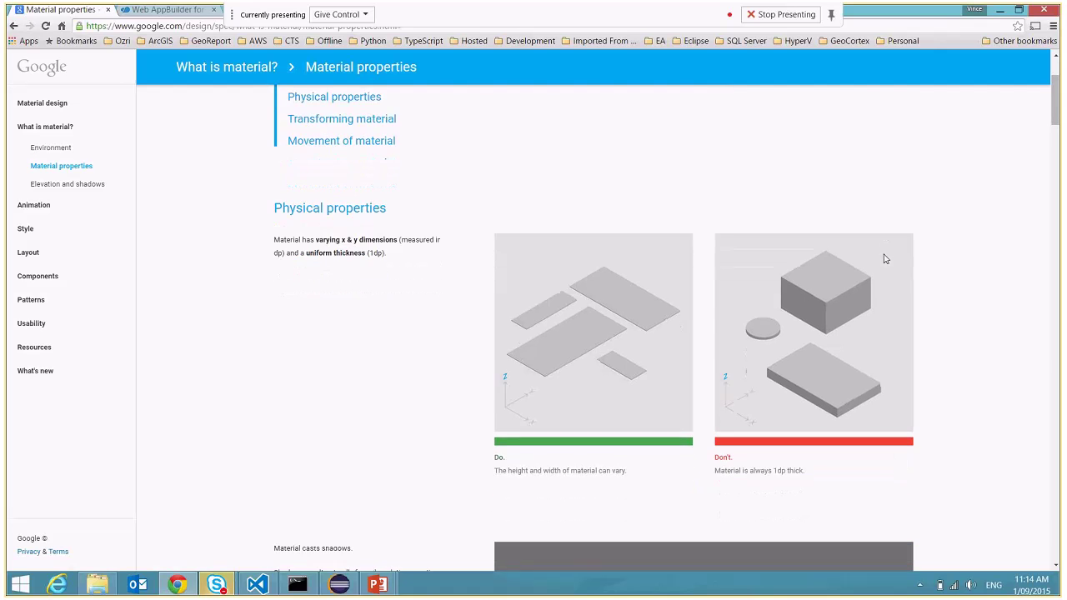
scroll(885, 259, down, 1)
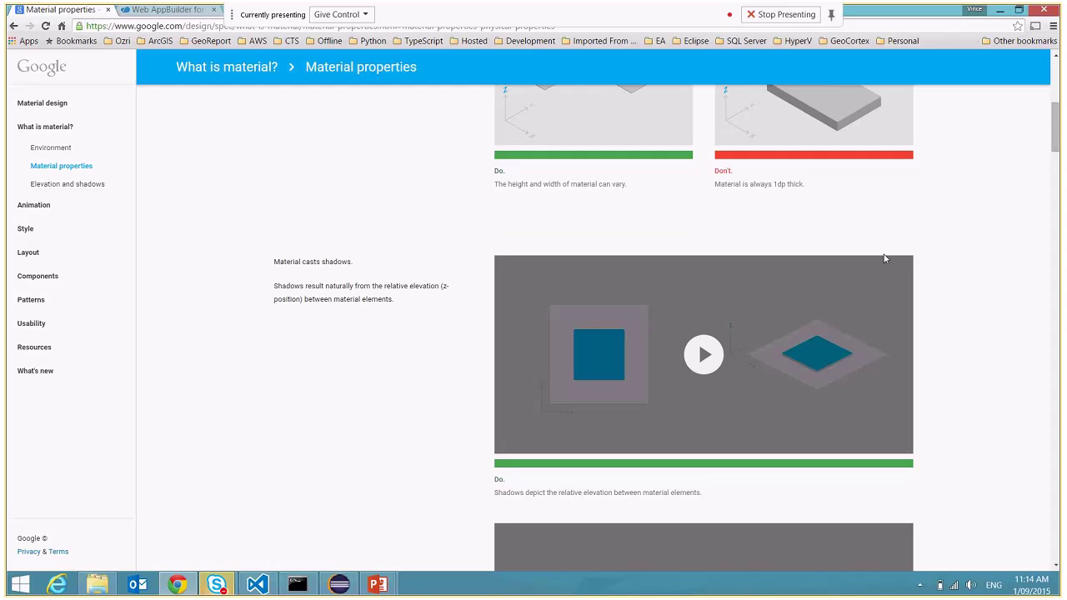
scroll(885, 259, down, 2)
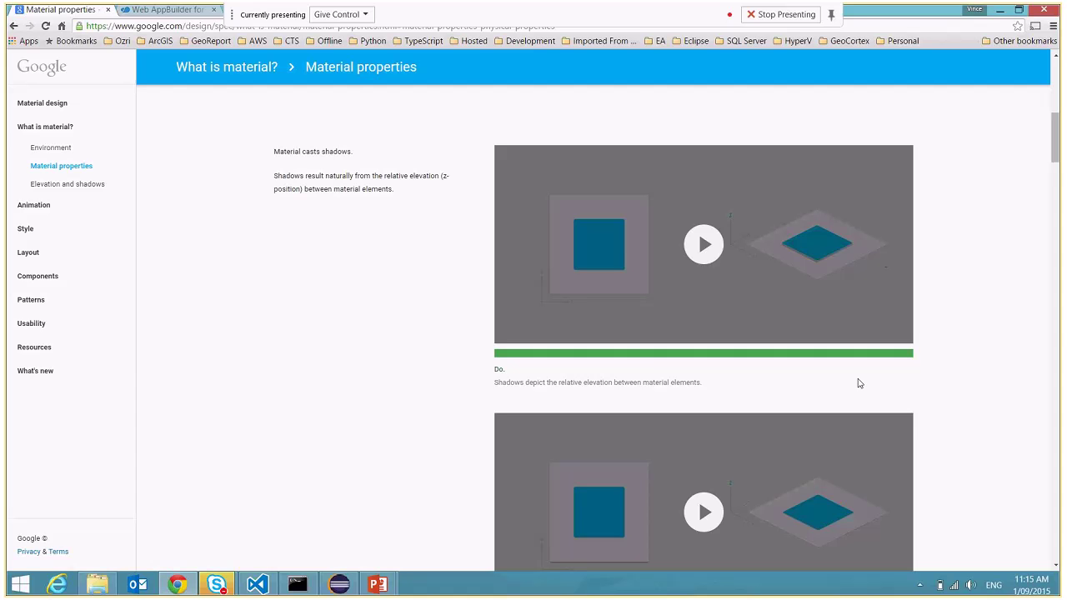
click(704, 250)
Step: Go to the Style › Color guidelines page and scroll down to its colour palette
scroll(711, 262, down, 3)
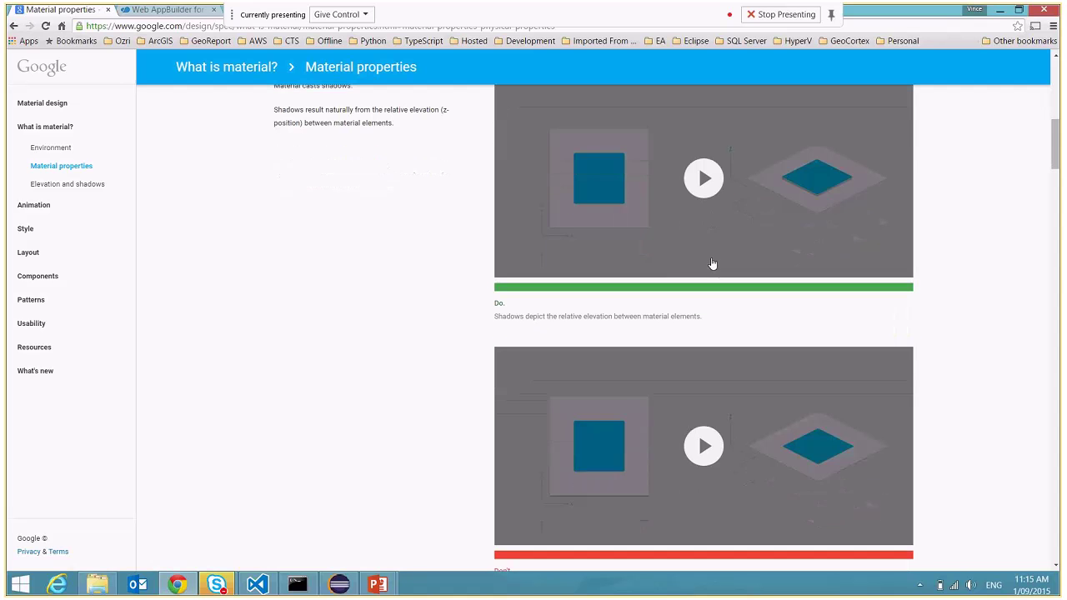
scroll(712, 263, down, 1)
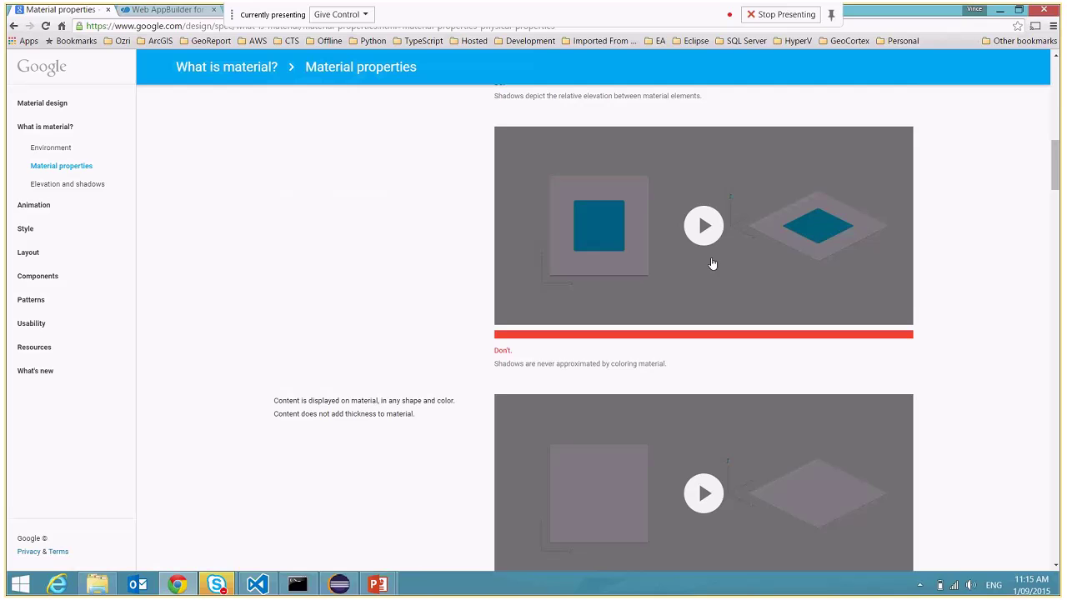
scroll(712, 264, down, 1)
scroll(712, 263, down, 1)
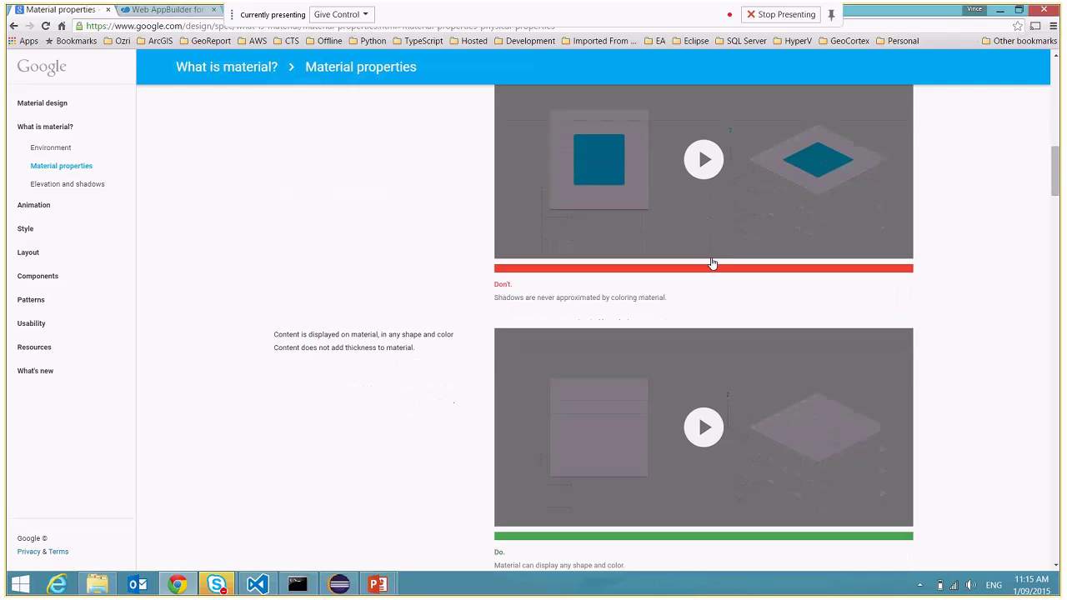
scroll(711, 264, down, 4)
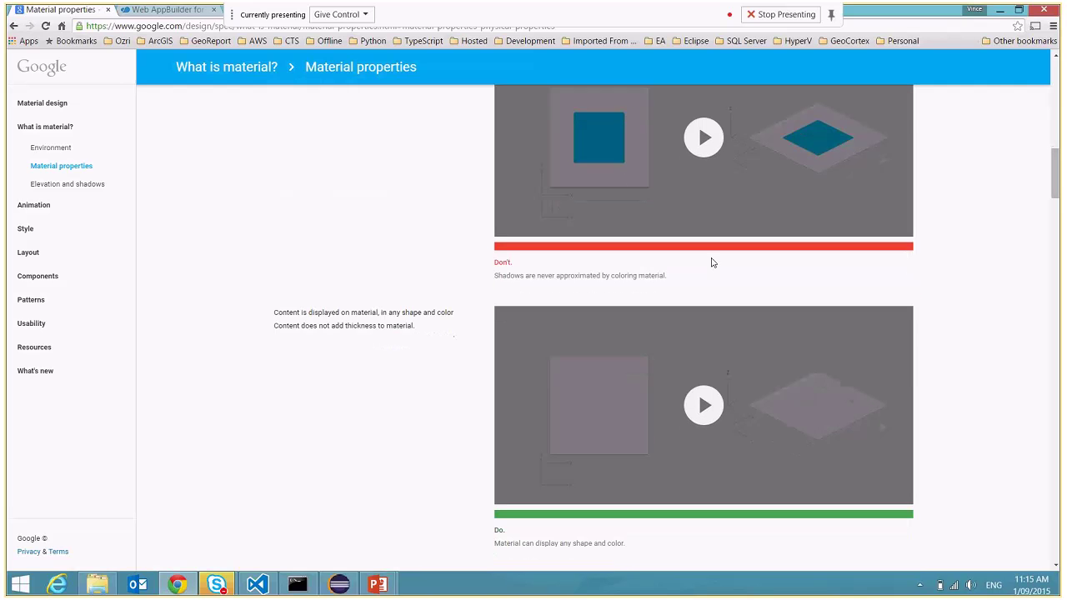
scroll(712, 264, down, 3)
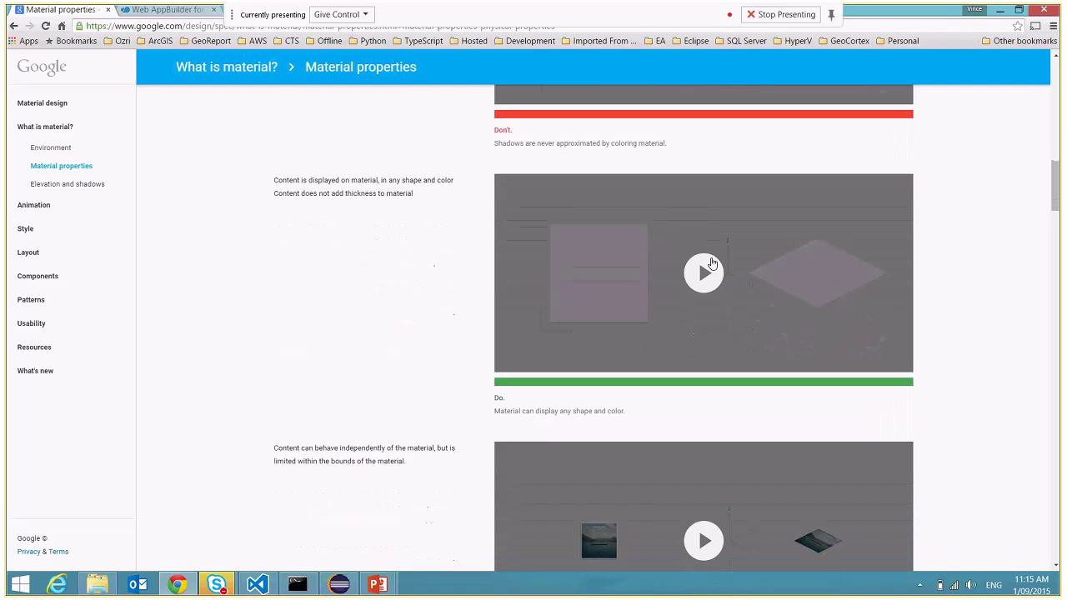
scroll(713, 264, down, 1)
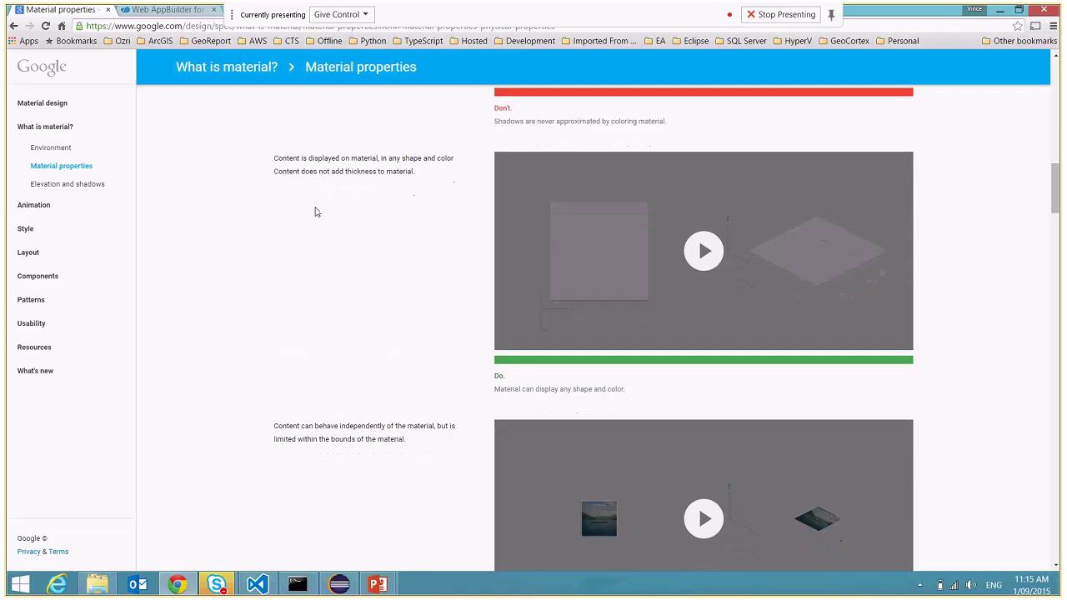
click(27, 230)
click(41, 252)
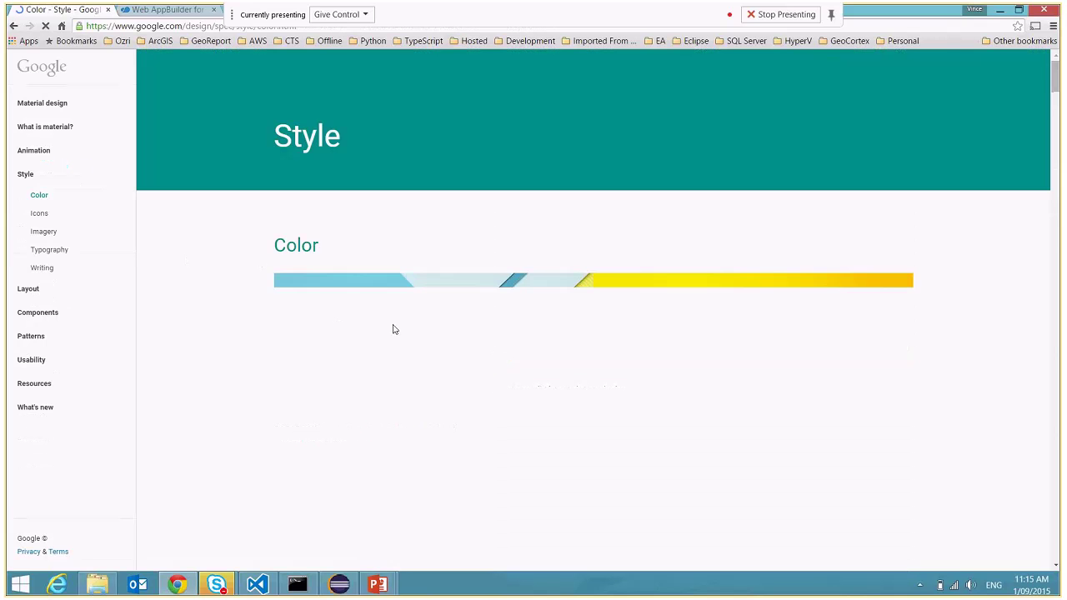
scroll(548, 370, down, 2)
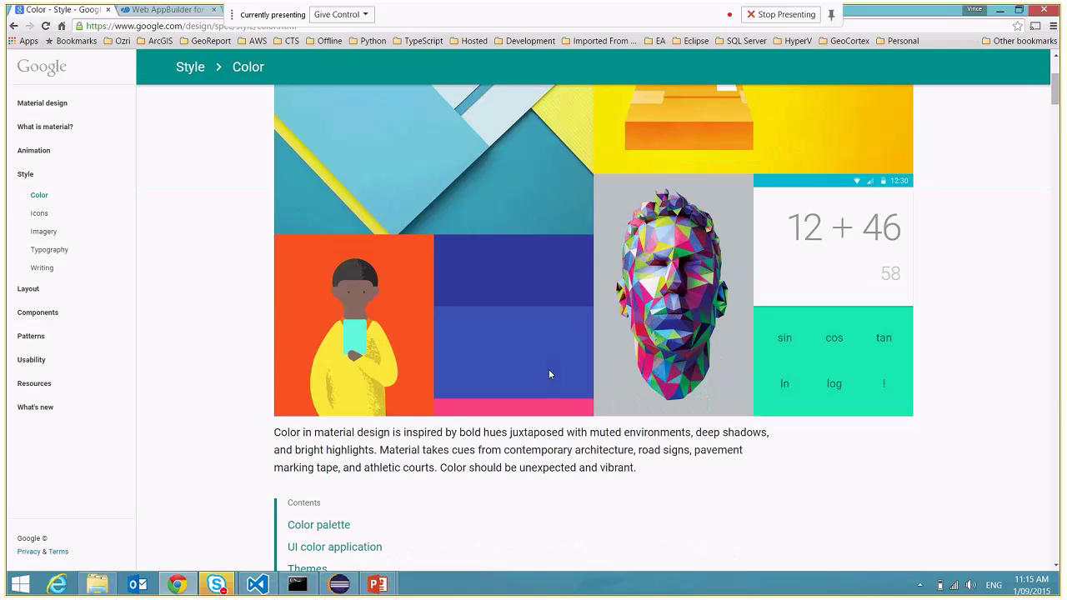
scroll(548, 369, down, 5)
Step: Browse the Style › Imagery and Writing pages, then expand the Components section
scroll(550, 371, down, 4)
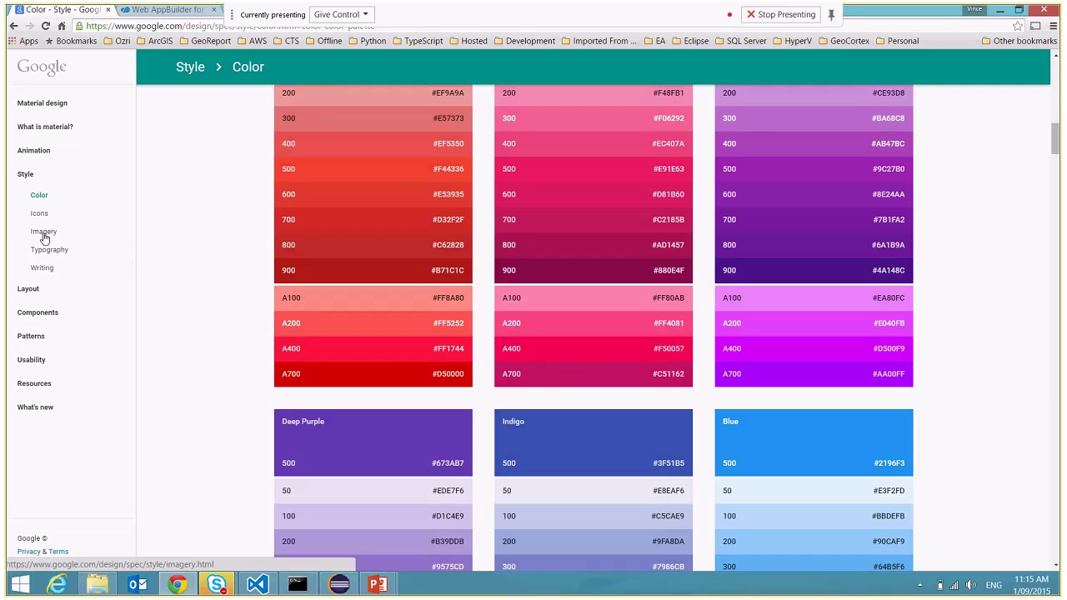
click(44, 234)
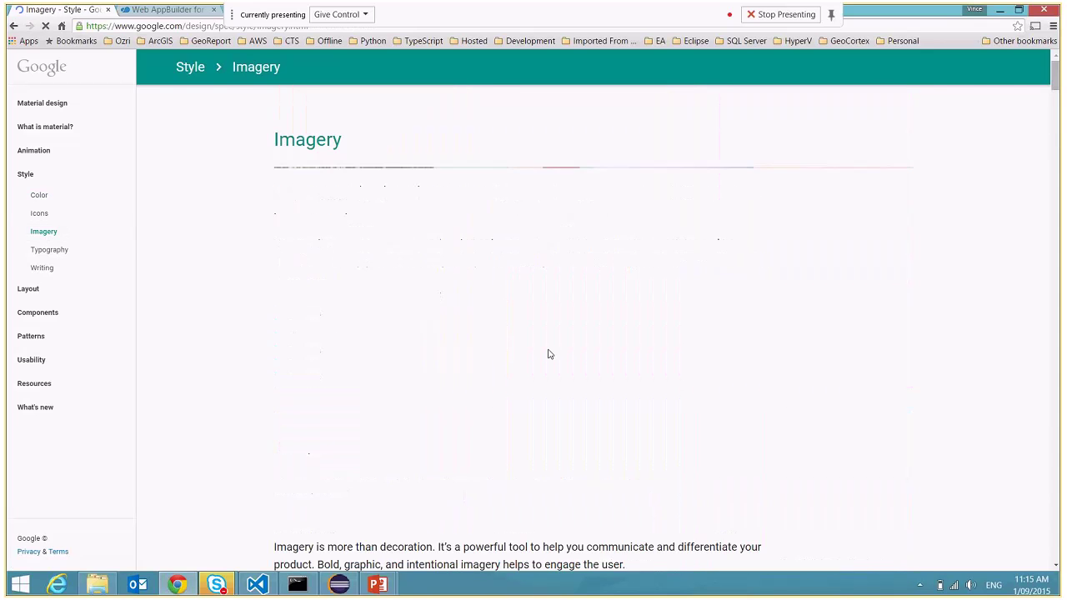
scroll(548, 354, down, 1)
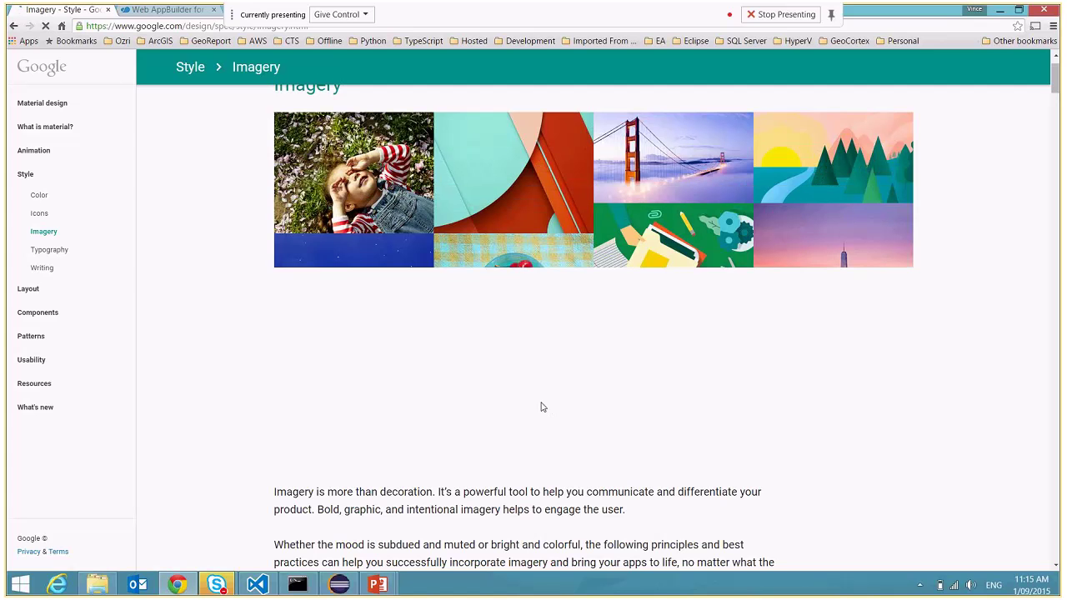
click(40, 271)
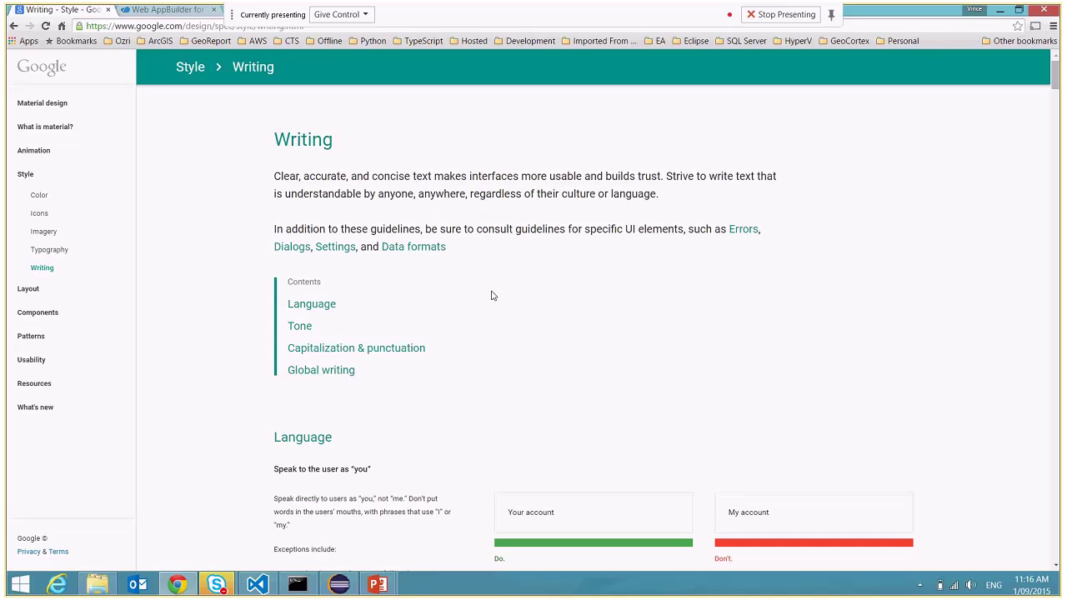
click(40, 313)
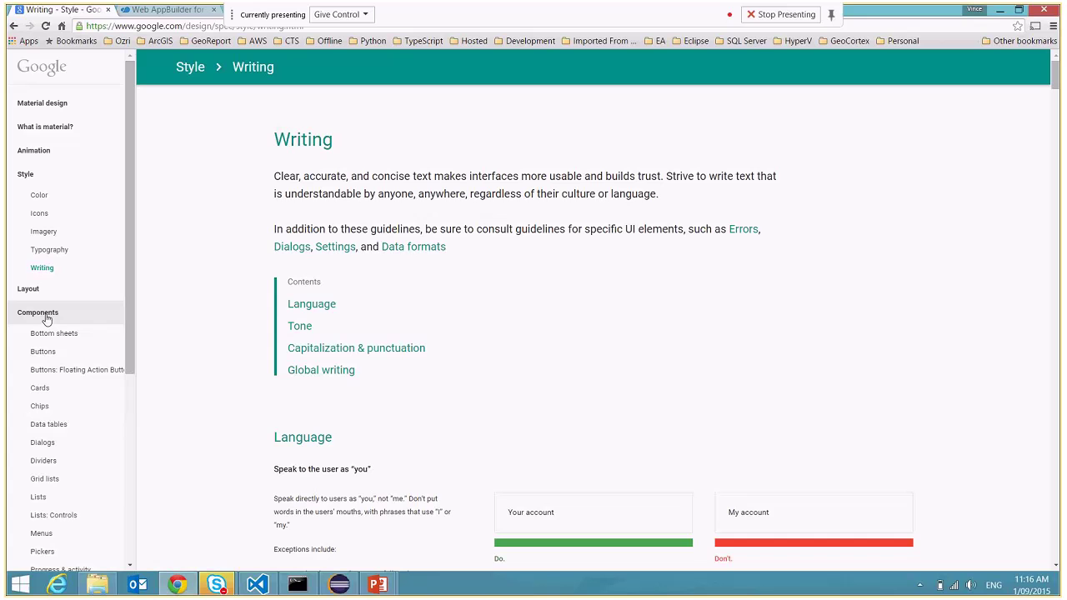
Step: View the Components › Dialogs page down to its 24dp padding and elevation specs
click(45, 444)
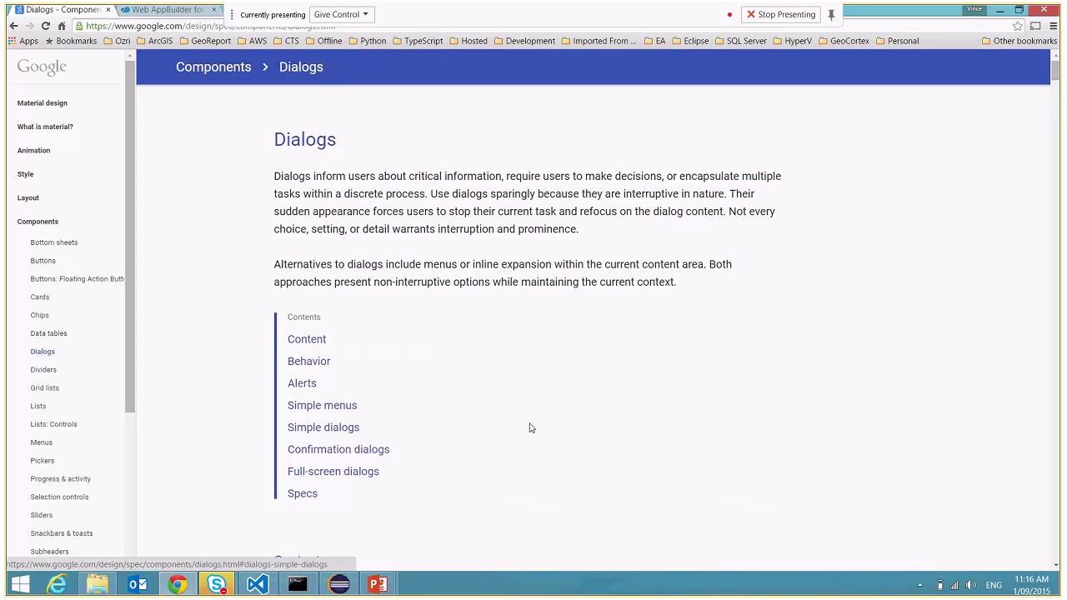
scroll(528, 424, down, 5)
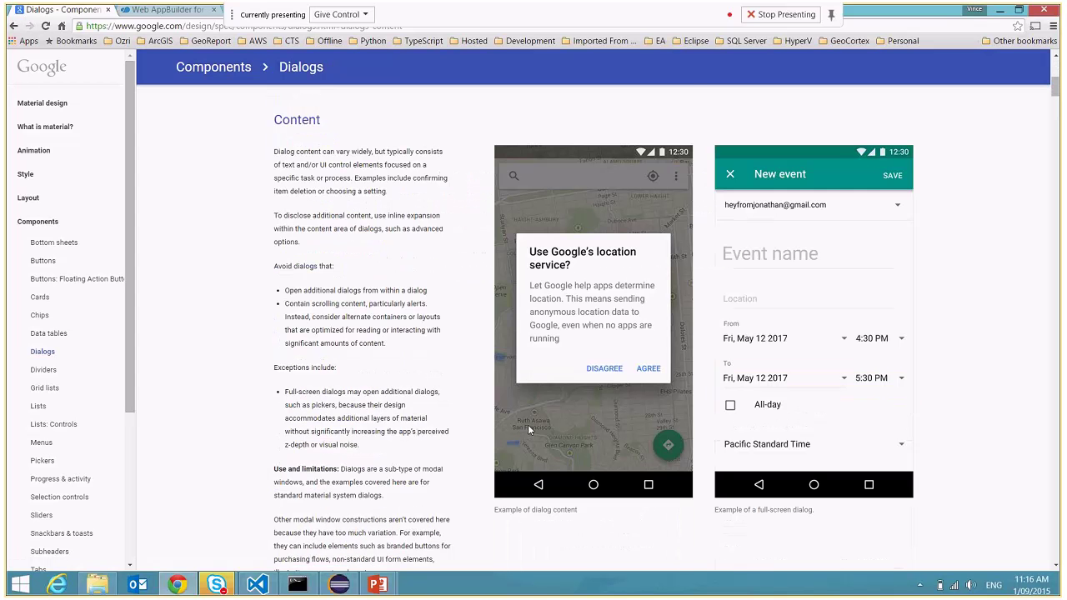
scroll(527, 424, down, 15)
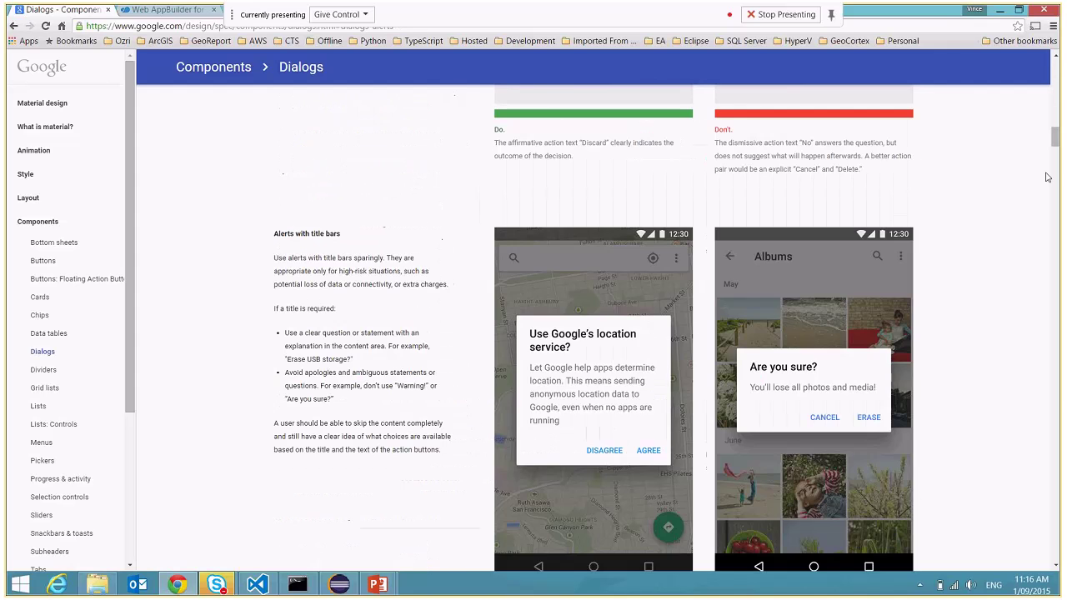
drag(1054, 140, 1055, 448)
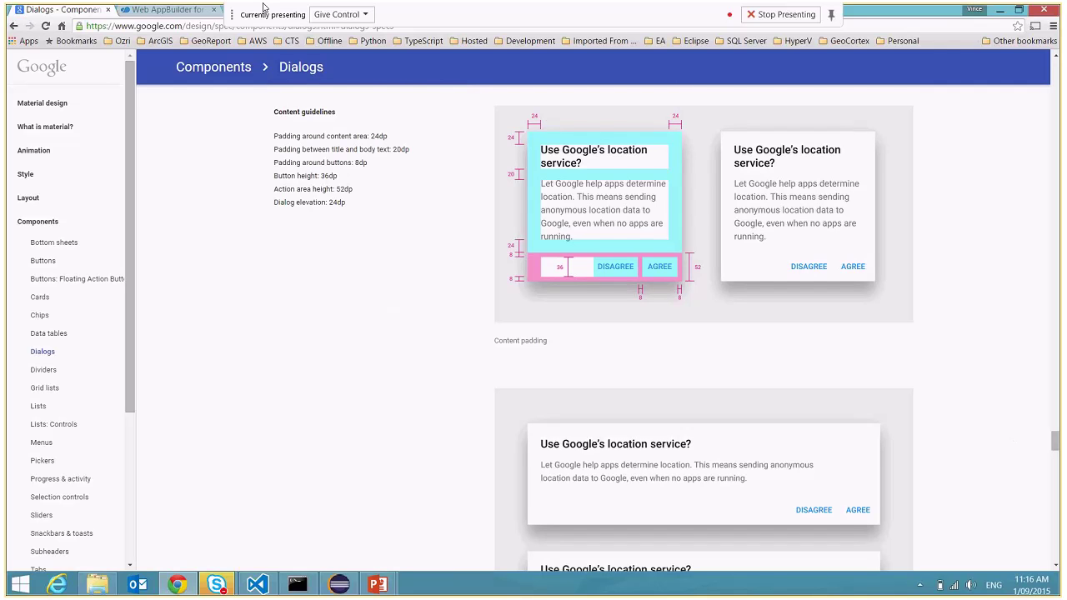
Step: In the Web AppBuilder for ArcGIS tab, bring up the Create a New App template list
click(201, 10)
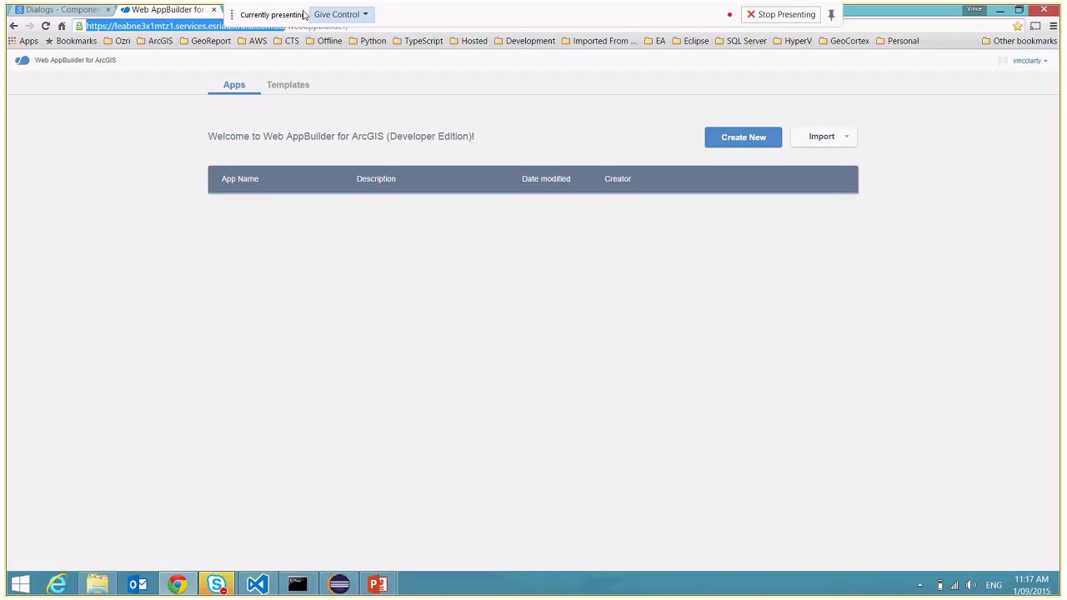
click(743, 139)
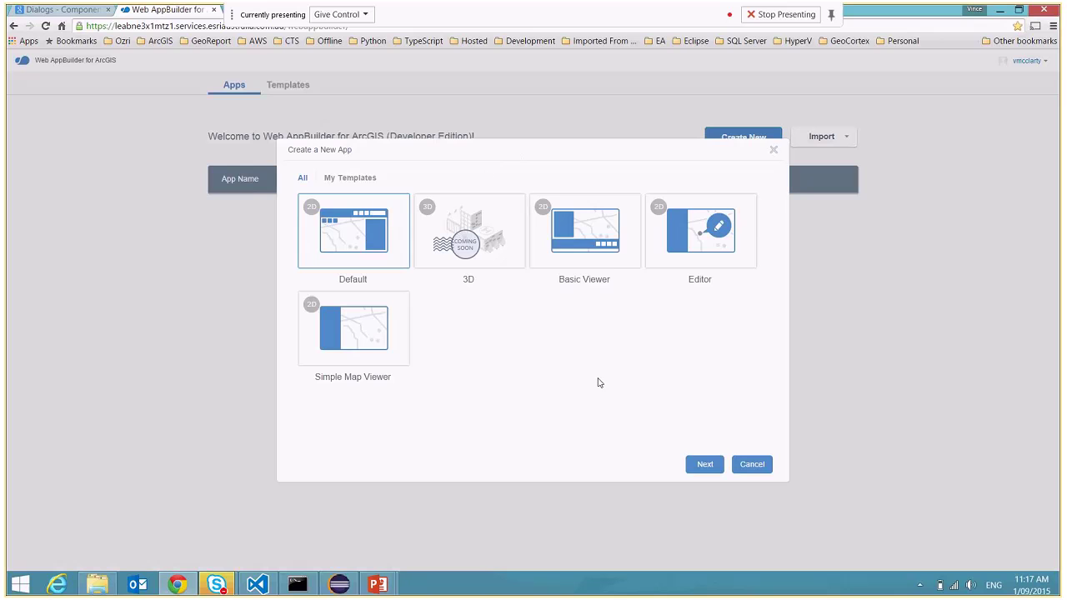
Step: Create a Default-template app with both title and description set to 'Material Design'
click(705, 466)
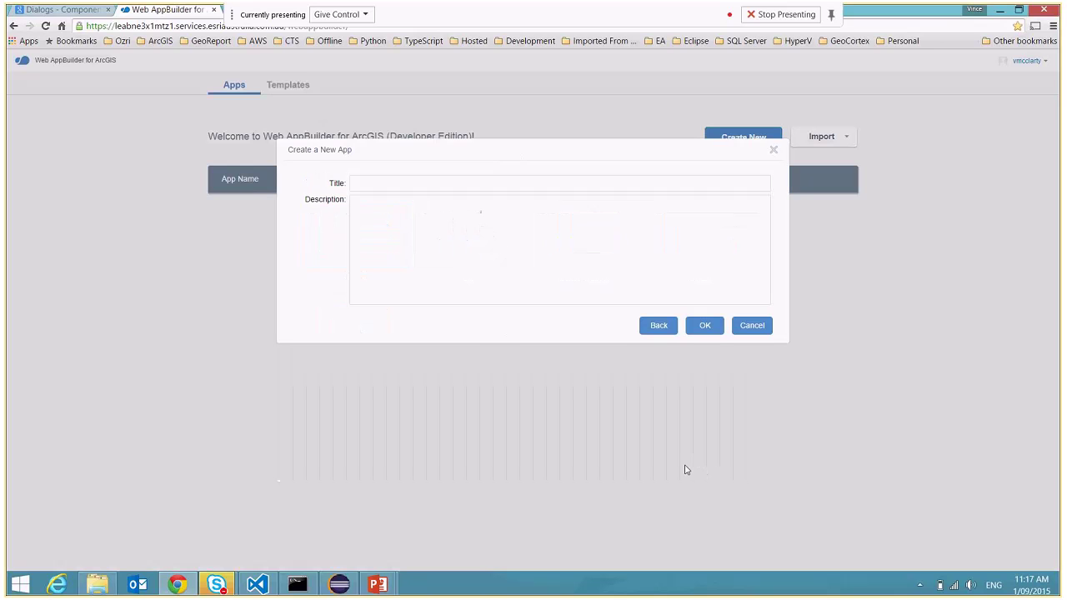
click(405, 182)
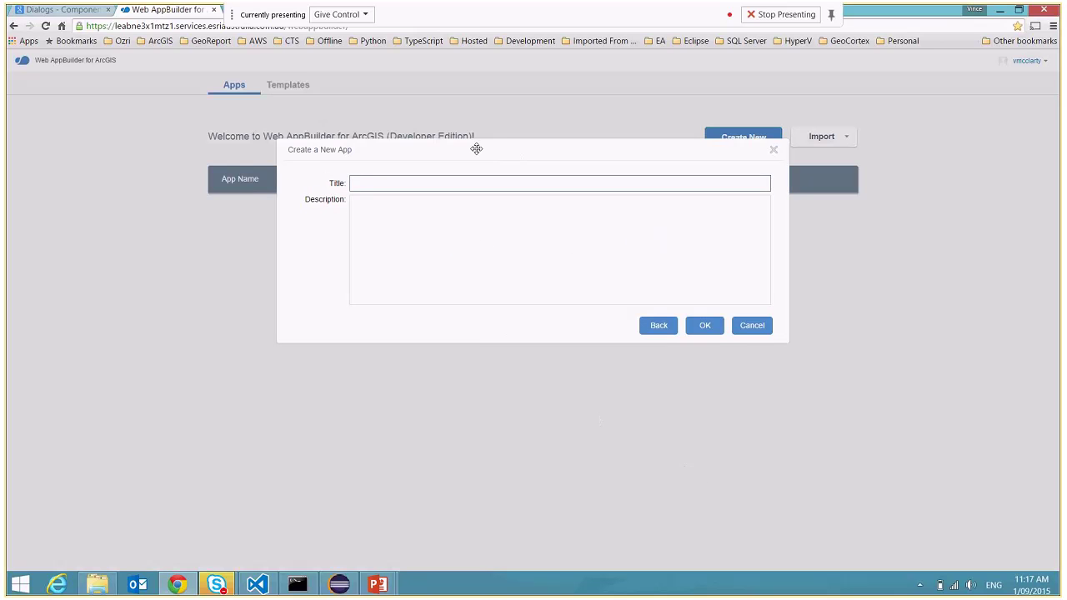
text(Material Design)
key(ctrl+a)
key(ctrl+c)
click(436, 211)
key(ctrl+v)
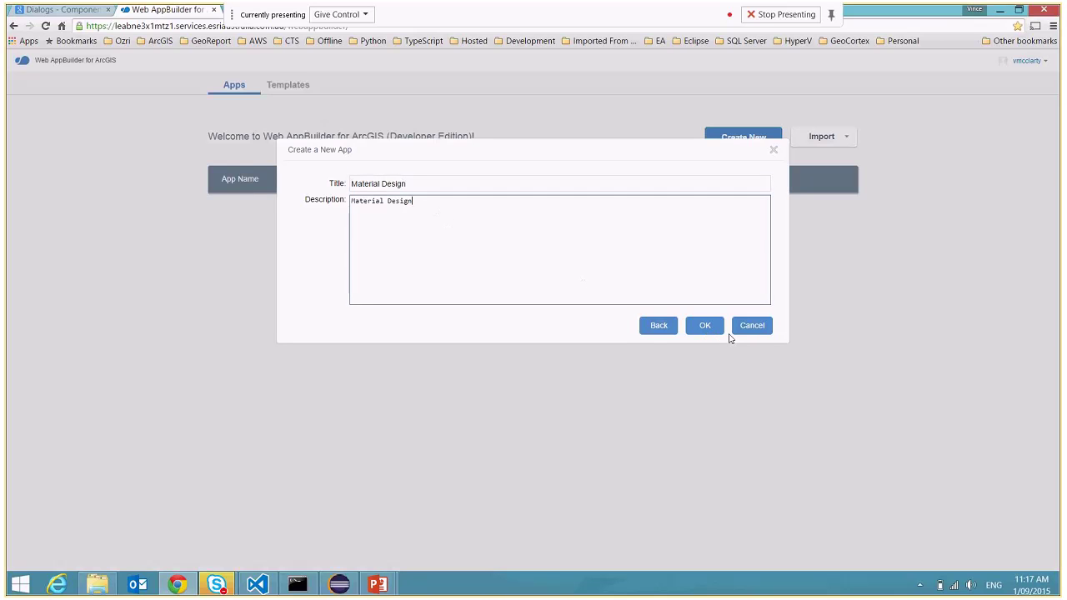
click(705, 328)
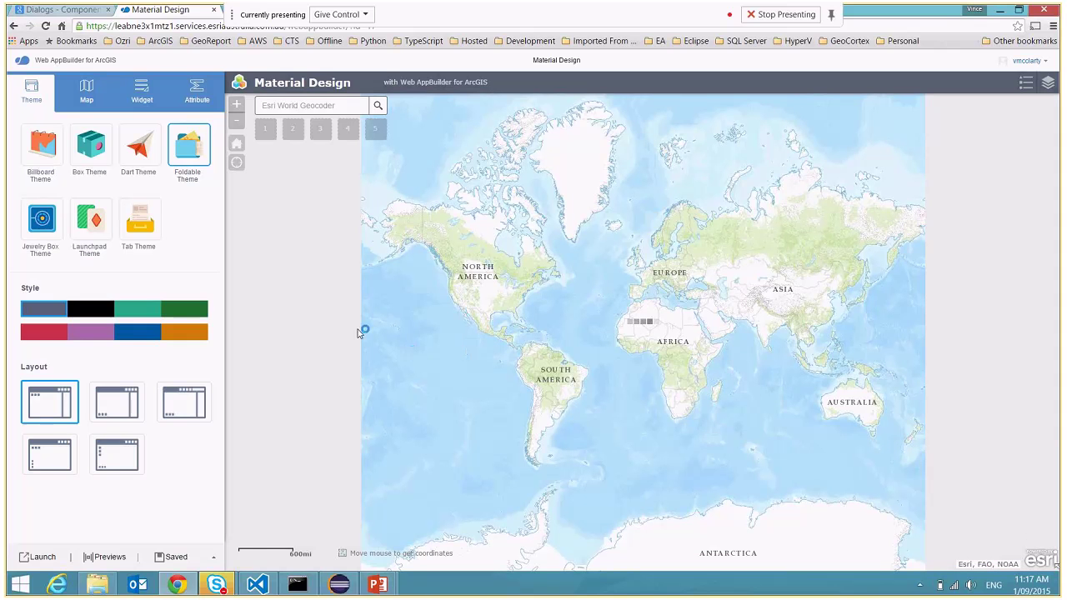
Step: Switch the app to the Billboard Theme with the purple colour style
click(83, 250)
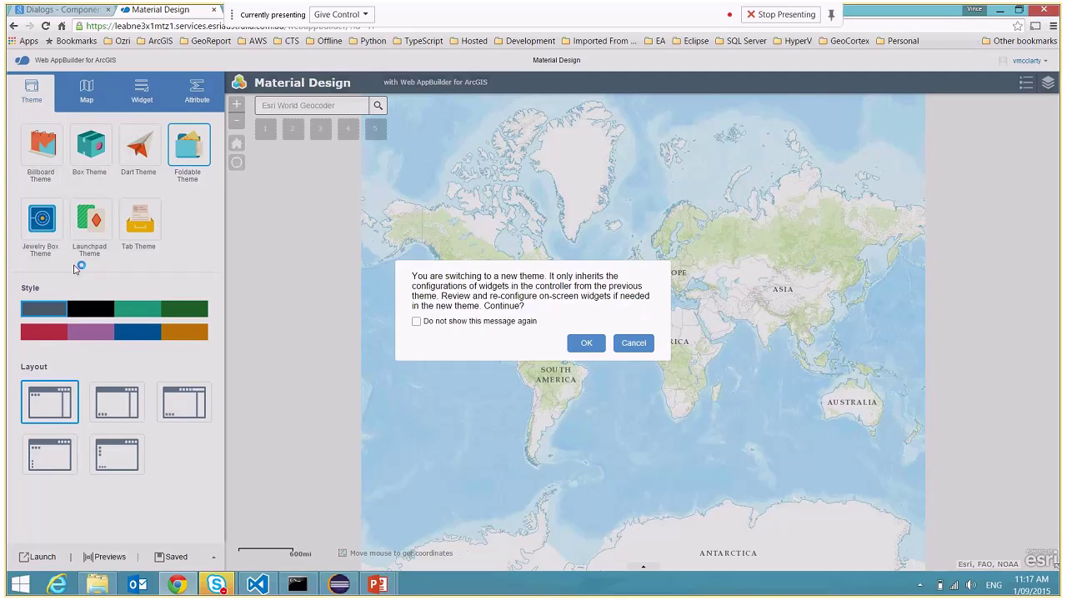
click(579, 346)
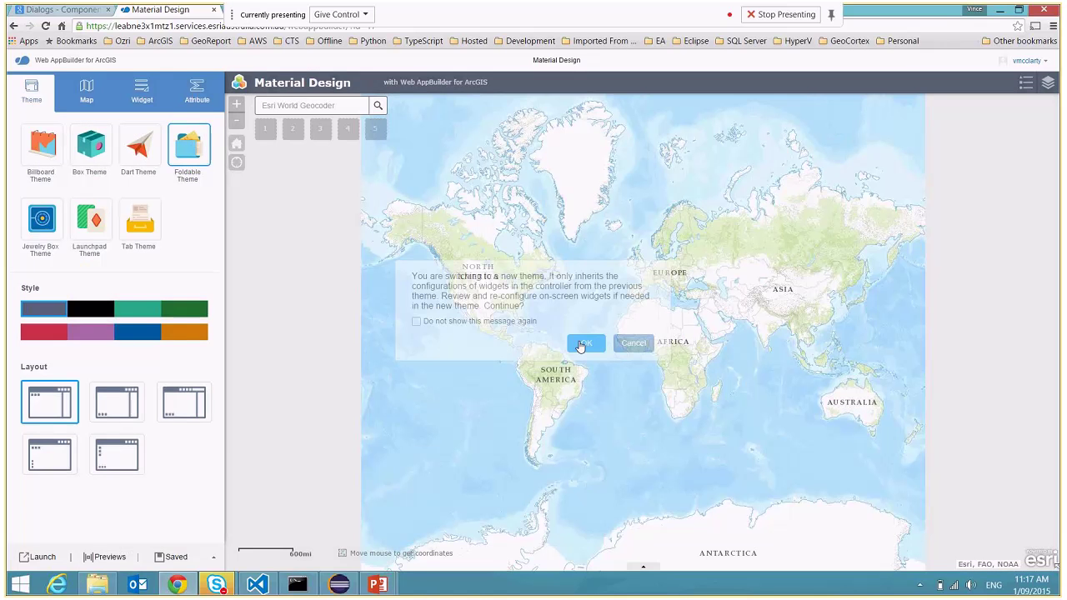
click(75, 309)
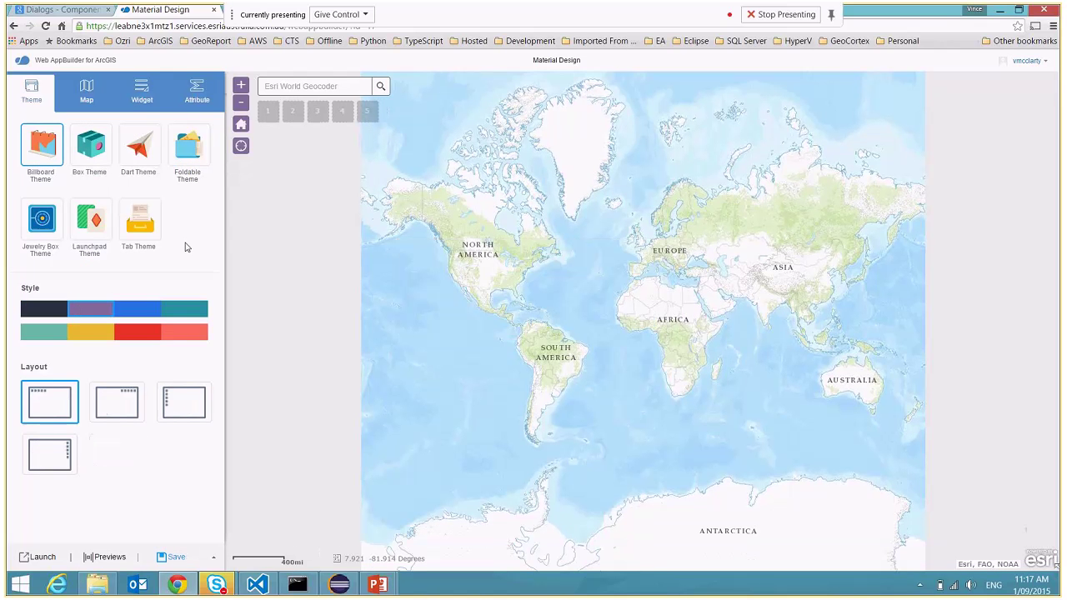
Step: Base the app on the Points of Interest web map
click(86, 100)
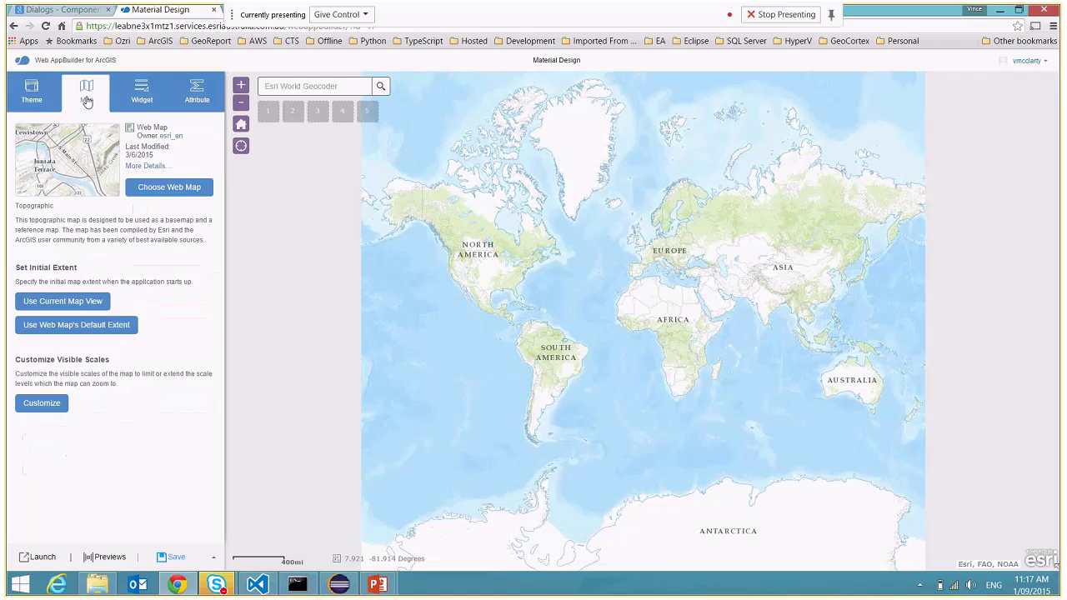
click(166, 188)
click(379, 254)
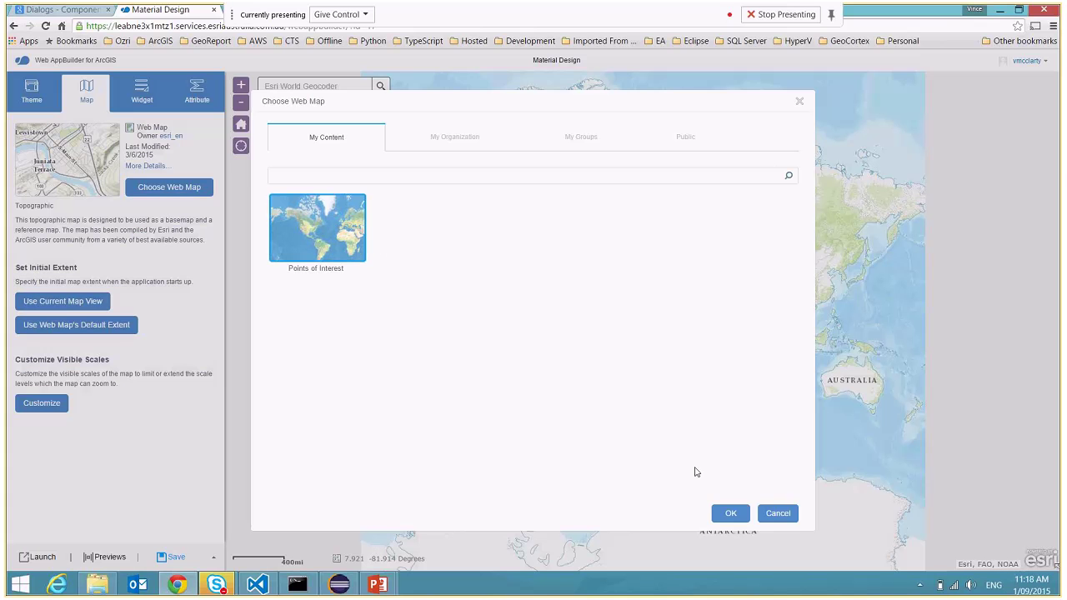
click(733, 513)
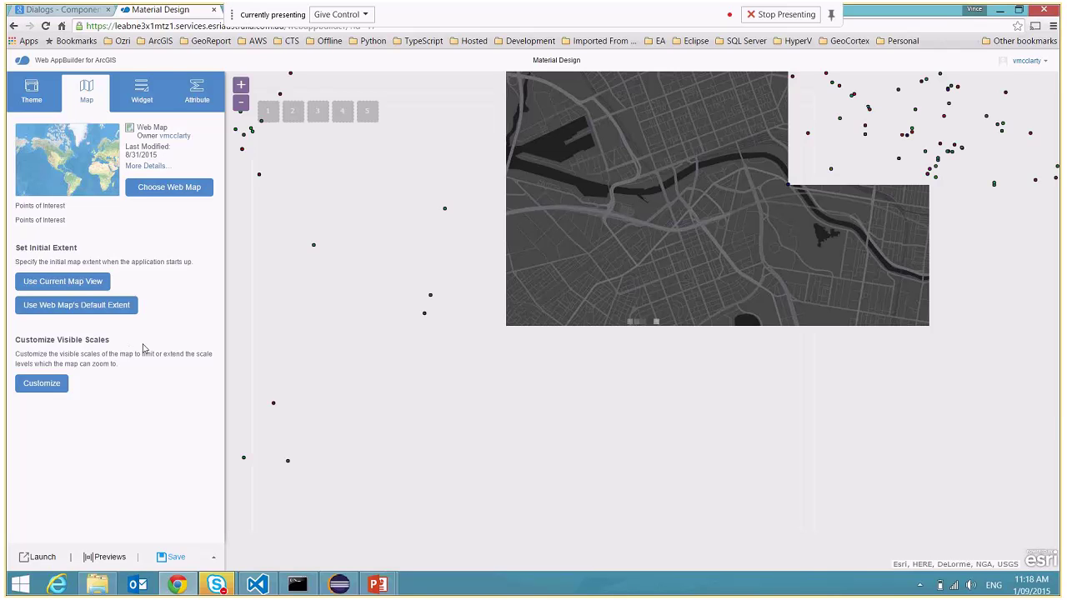
click(141, 93)
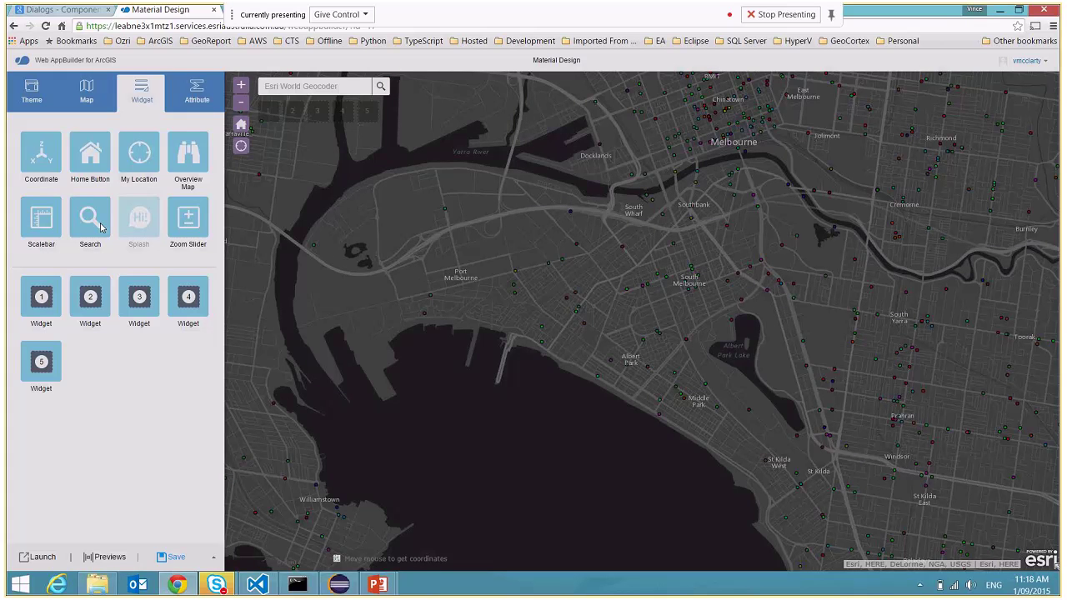
Step: Set the Search geocoder name and placeholder to 'Australia' and country code to AUS
click(100, 227)
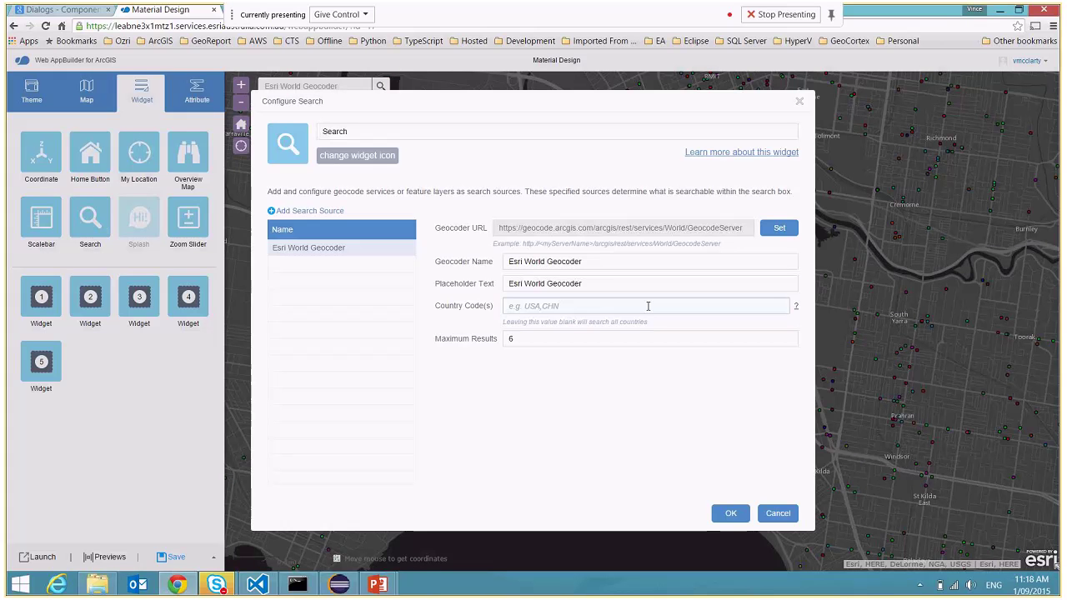
click(598, 262)
key(ctrl+a)
text(Australia)
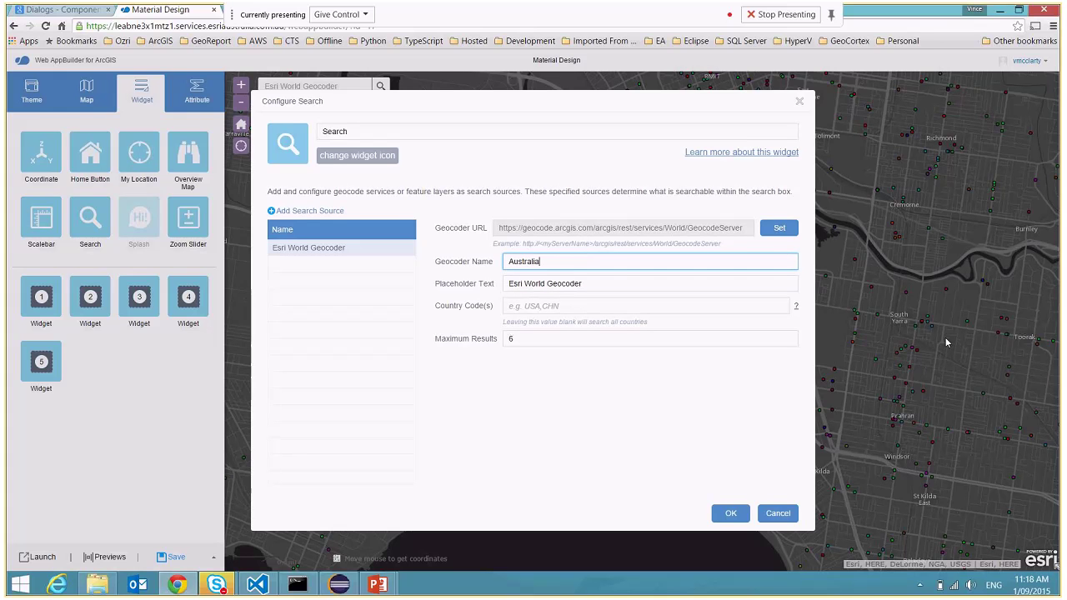
key(Tab)
text(Australia)
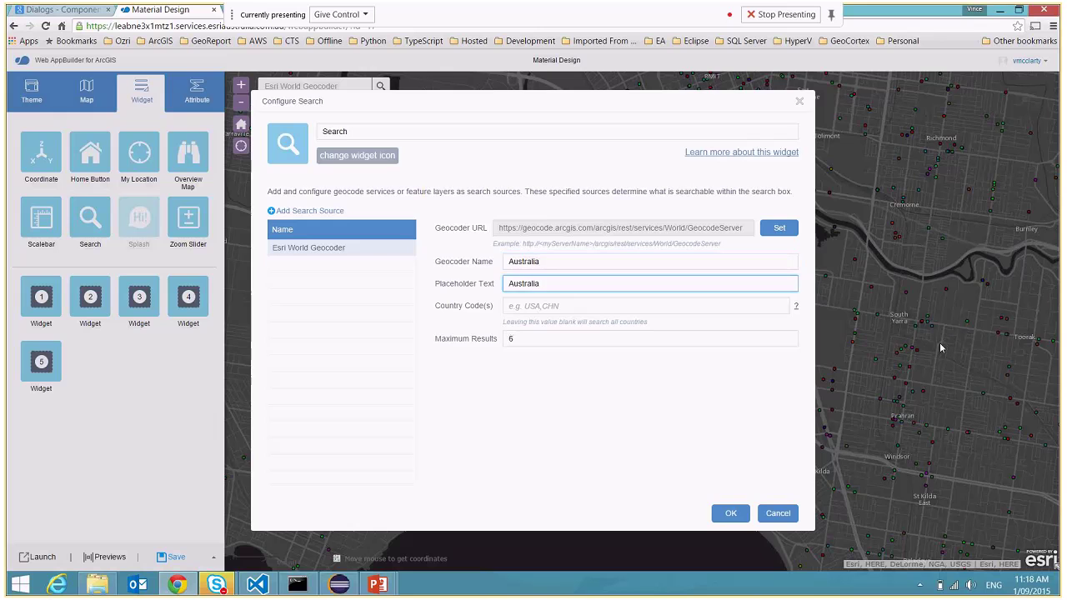
click(639, 303)
text(AUS)
click(729, 522)
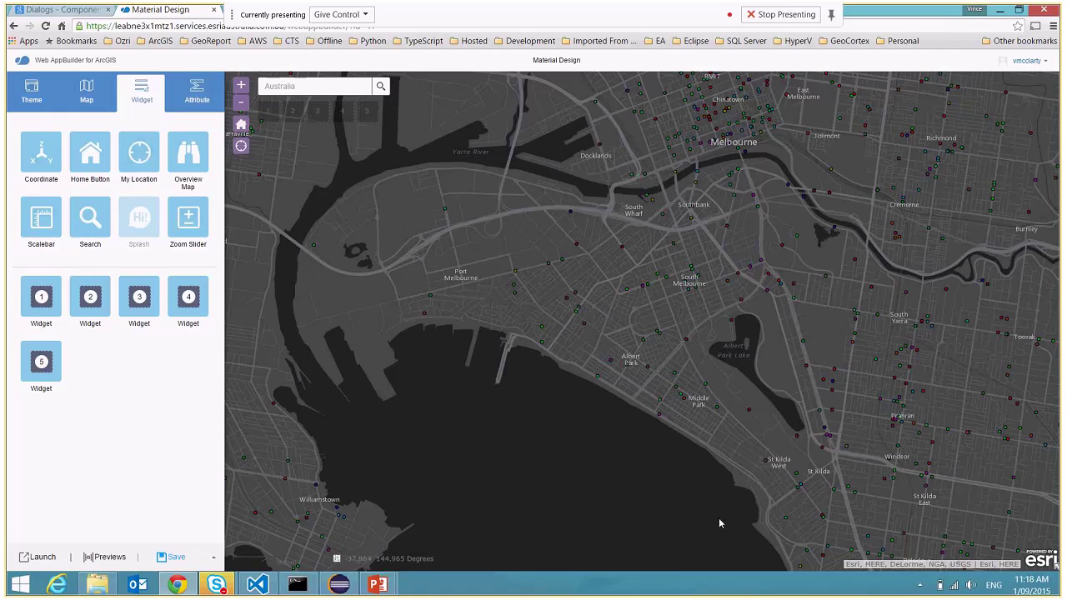
click(43, 298)
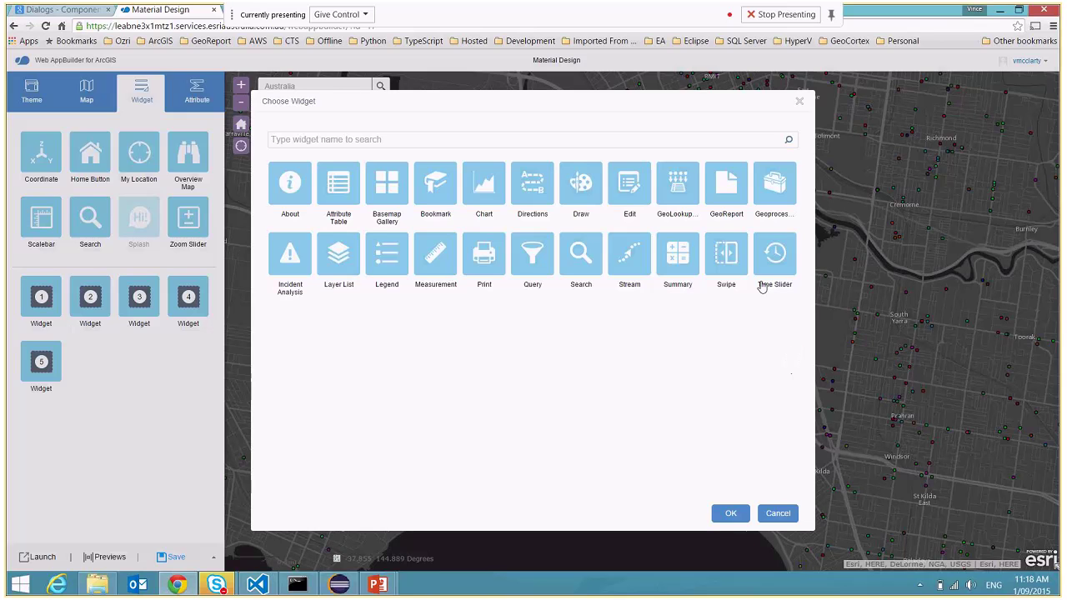
Step: Add the GeoReport widget to the first widget slot
click(726, 193)
click(732, 511)
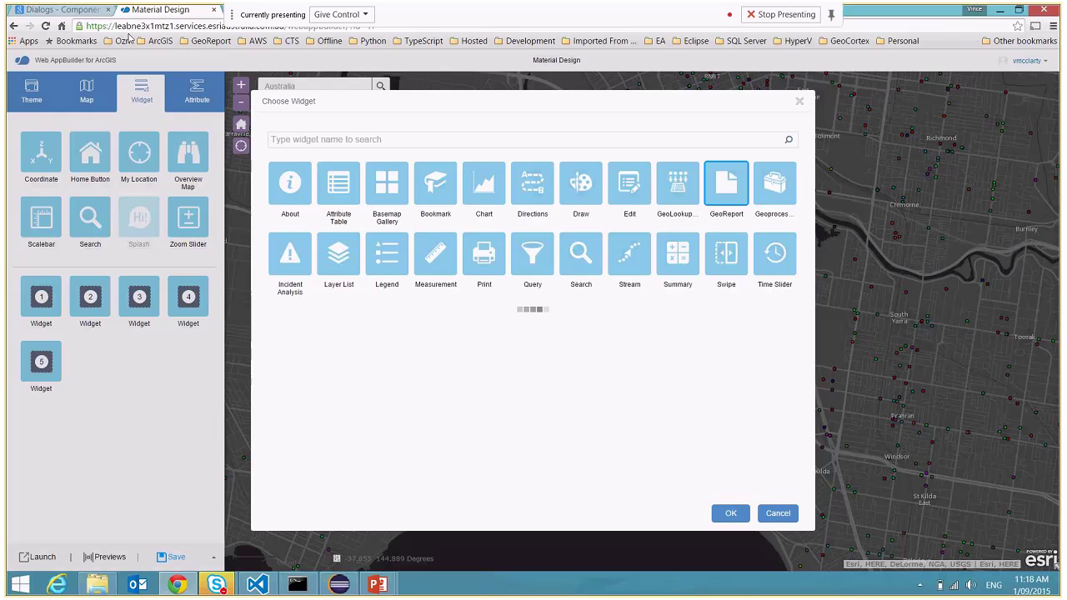
click(97, 28)
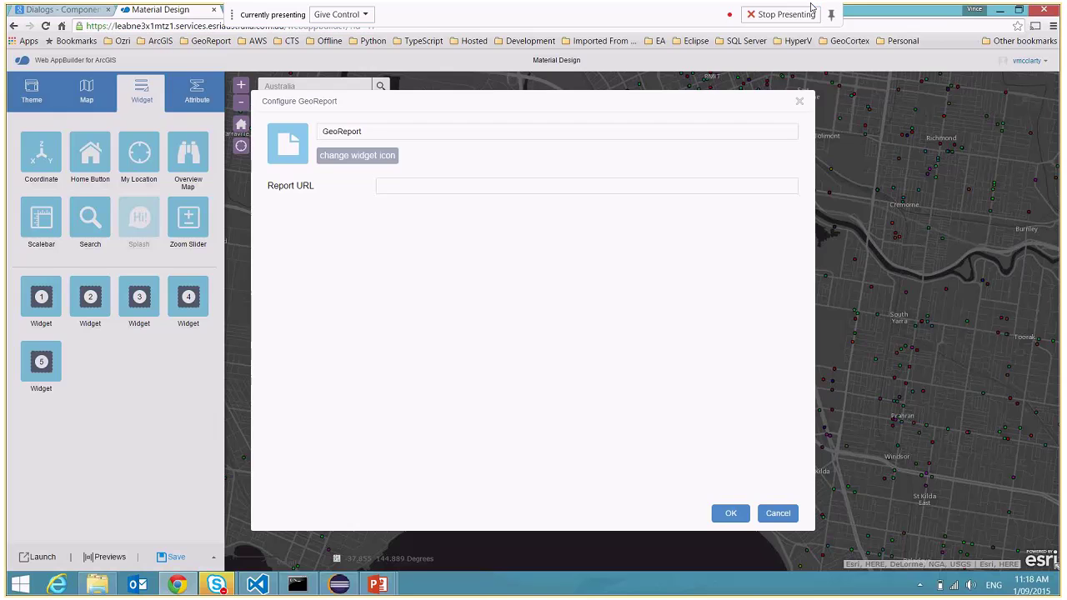
Step: Set the GeoReport Report URL to the copied server address plus 'georeport' and confirm
key(shift+Right)
key(shift+Right)
key(ctrl+shift+Right)
key(ctrl+shift+Right)
key(ctrl+shift+Right)
key(ctrl+shift+Right)
key(ctrl+shift+Right)
key(ctrl+shift+Right)
key(ctrl+shift+Right)
key(ctrl+c)
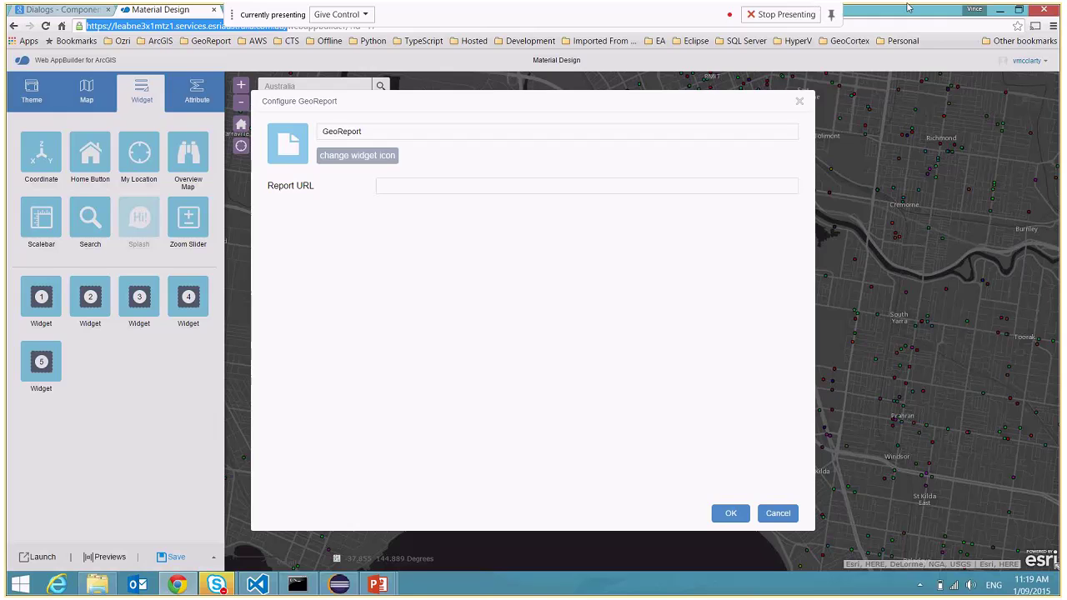
click(434, 187)
key(ctrl+v)
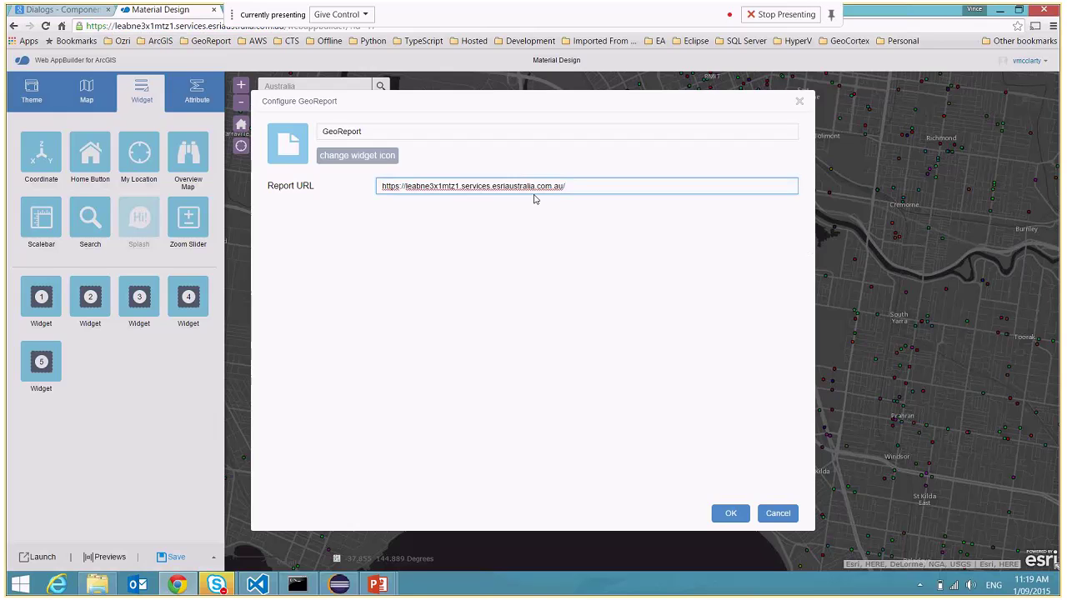
text(georeport)
click(730, 514)
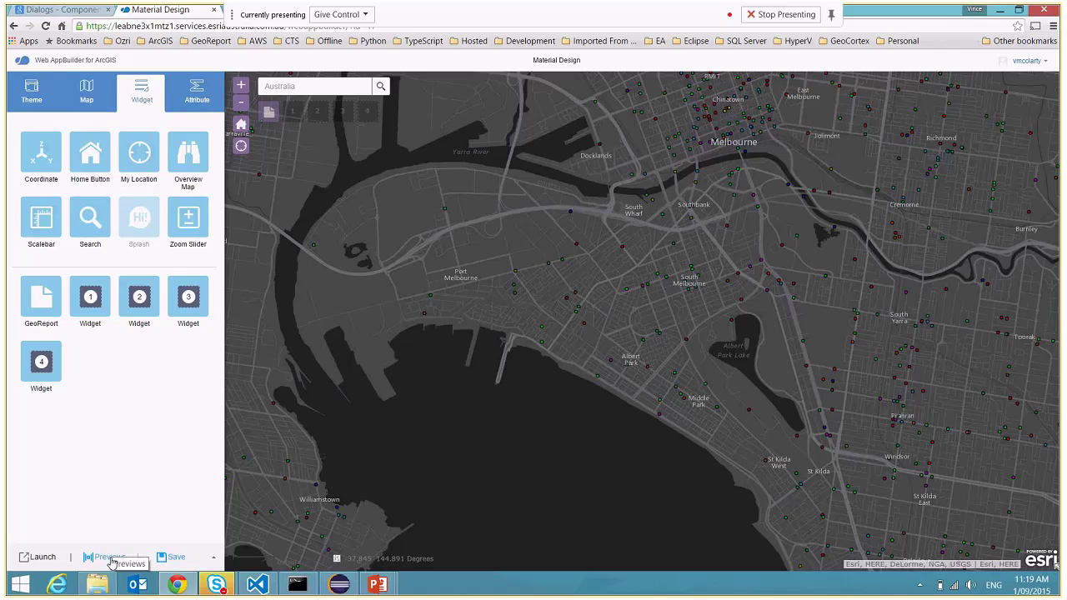
Step: Preview the app at iPhone6 plus, iPad Retina and Samsung Note 3 sizes, then save it
click(110, 558)
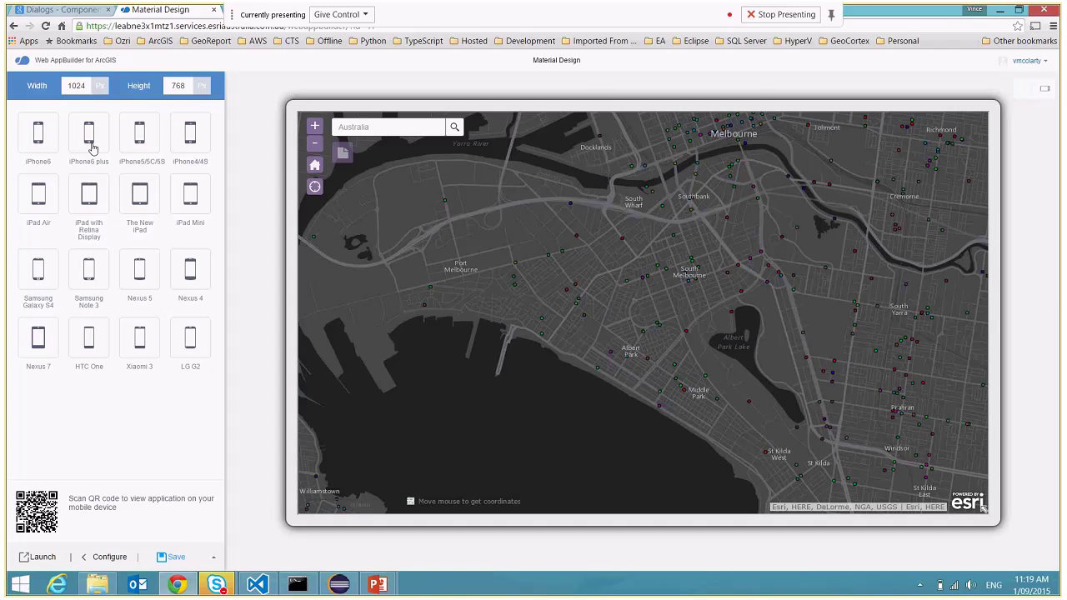
click(91, 148)
click(576, 153)
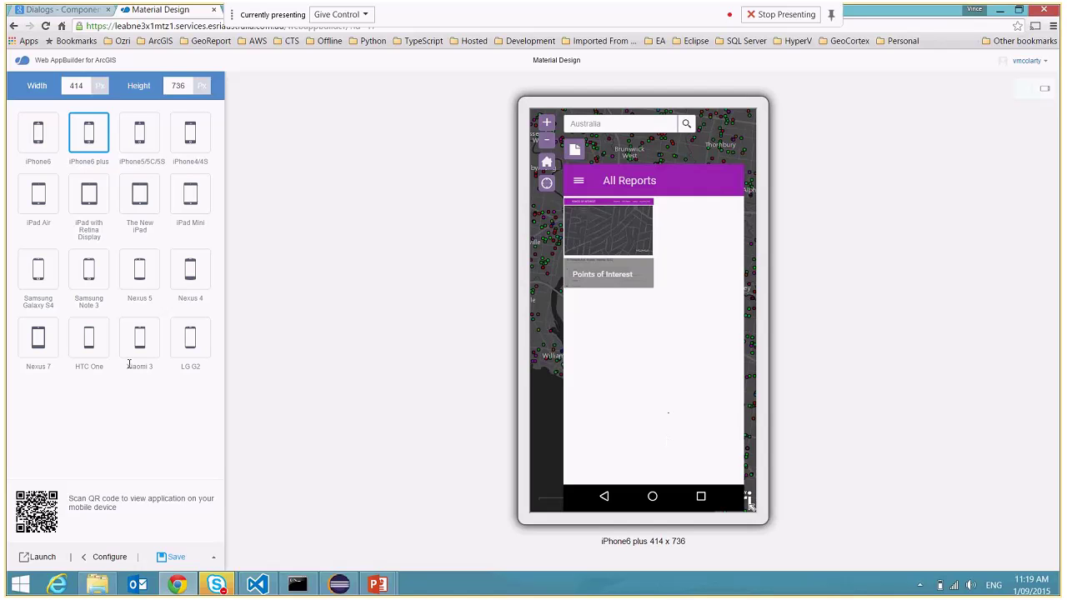
click(88, 204)
click(89, 275)
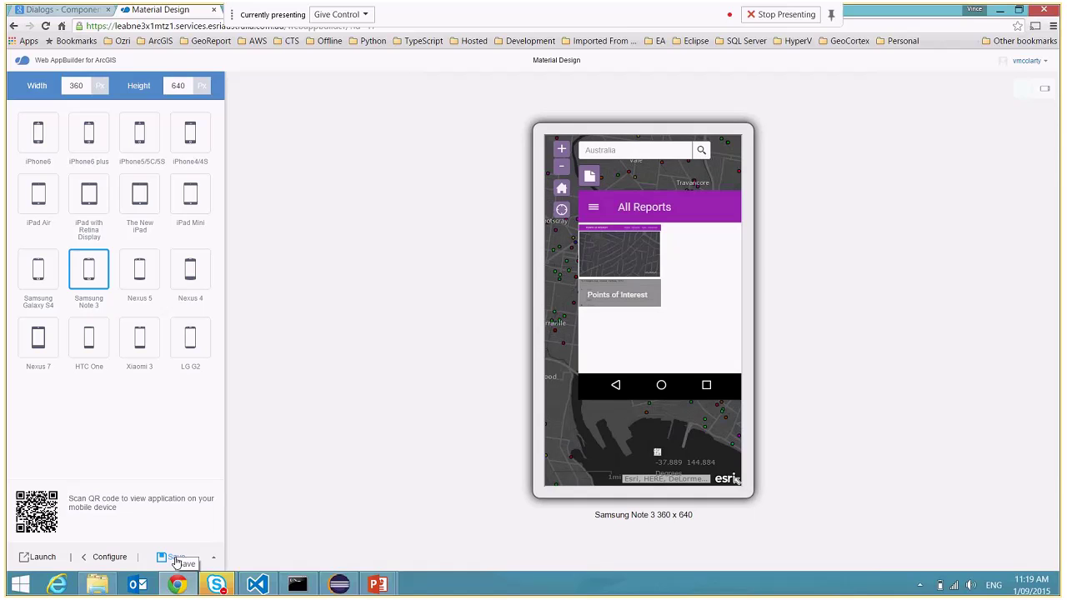
click(176, 560)
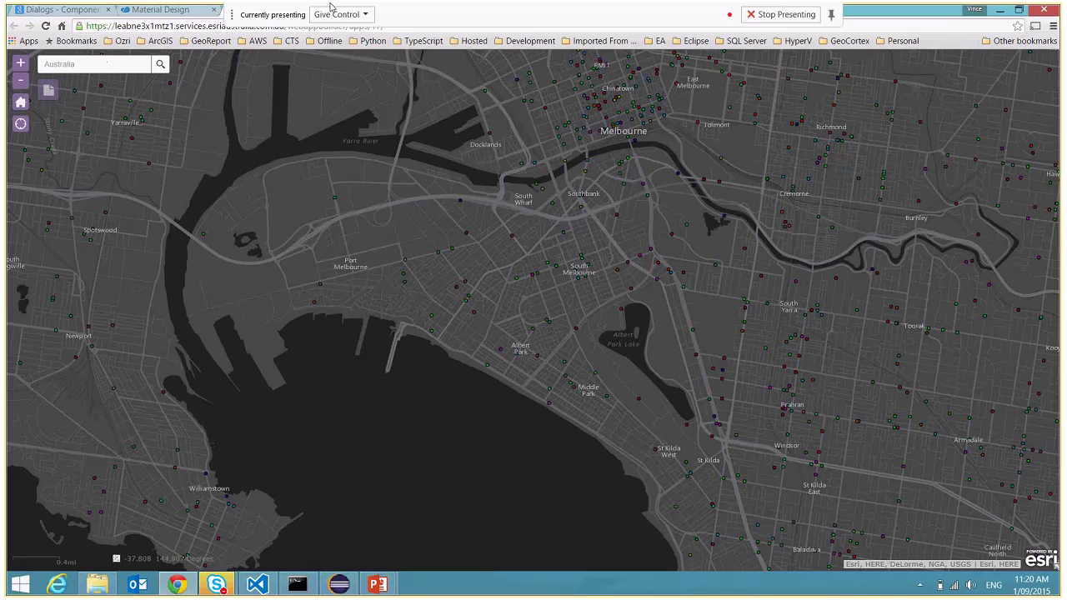
Step: Search for '25 Collins Street, Melbourne VIC 3000' and close the result popup
text(25 Collins Street, Melbo)
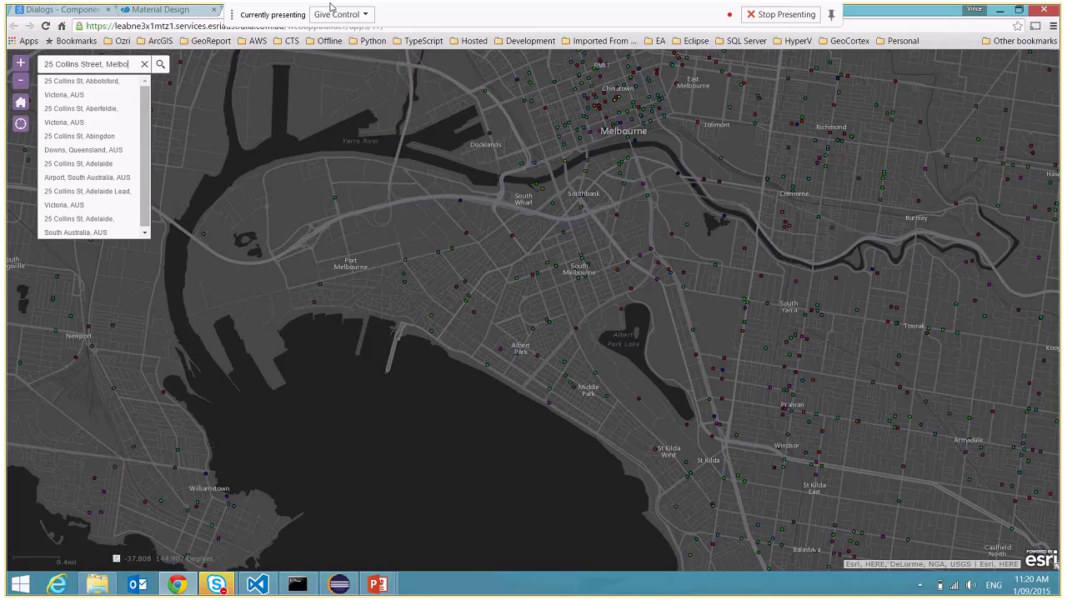
text(urne VIC 3000)
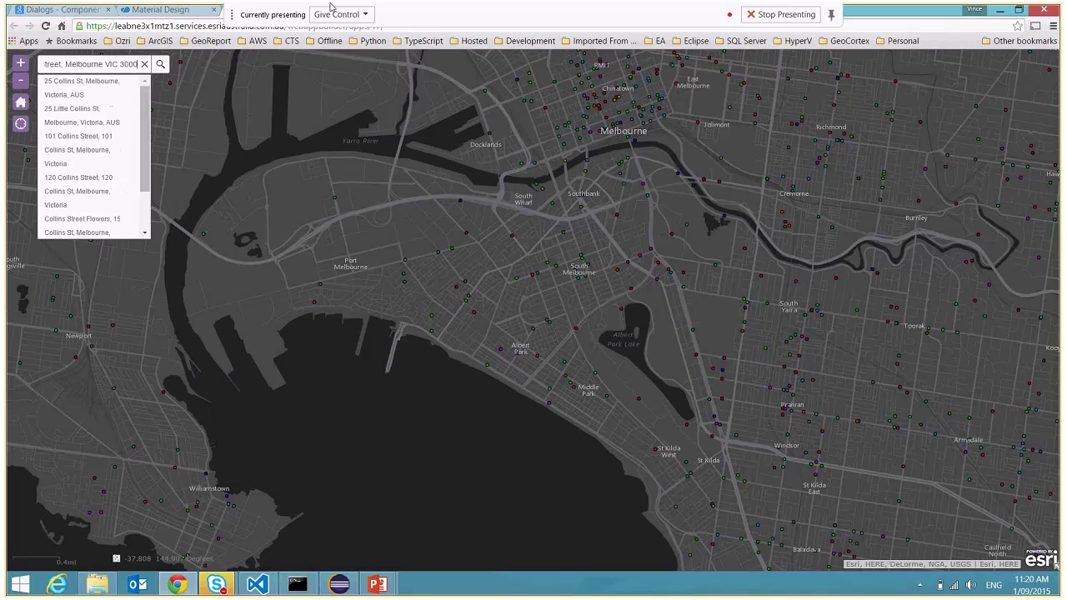
key(Return)
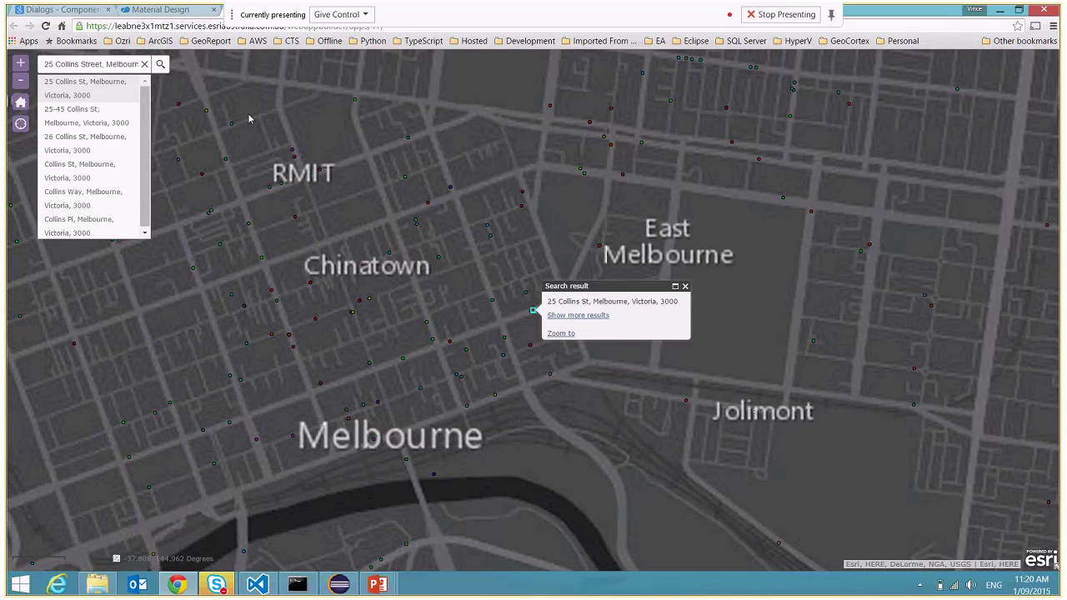
click(249, 120)
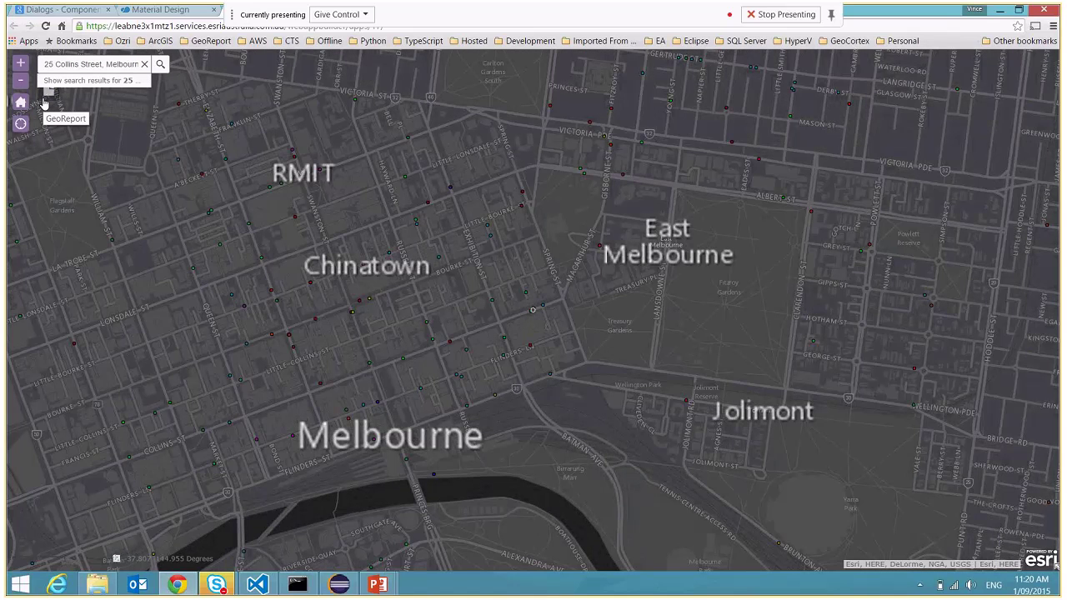
Step: Print the GeoReport Points of Interest report with the distance changed from 1000 to 400
click(44, 98)
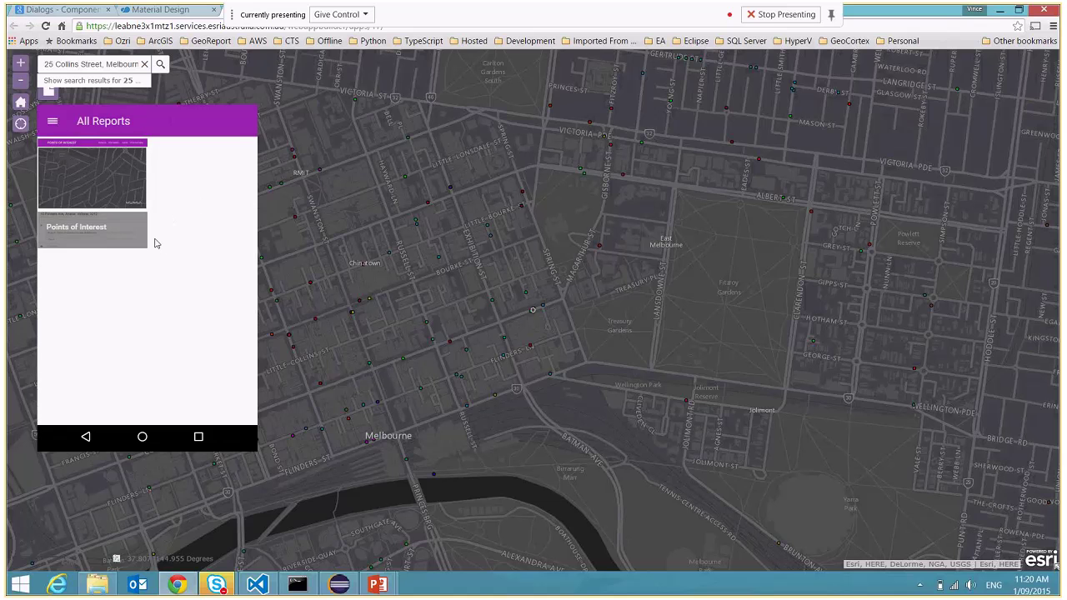
click(99, 232)
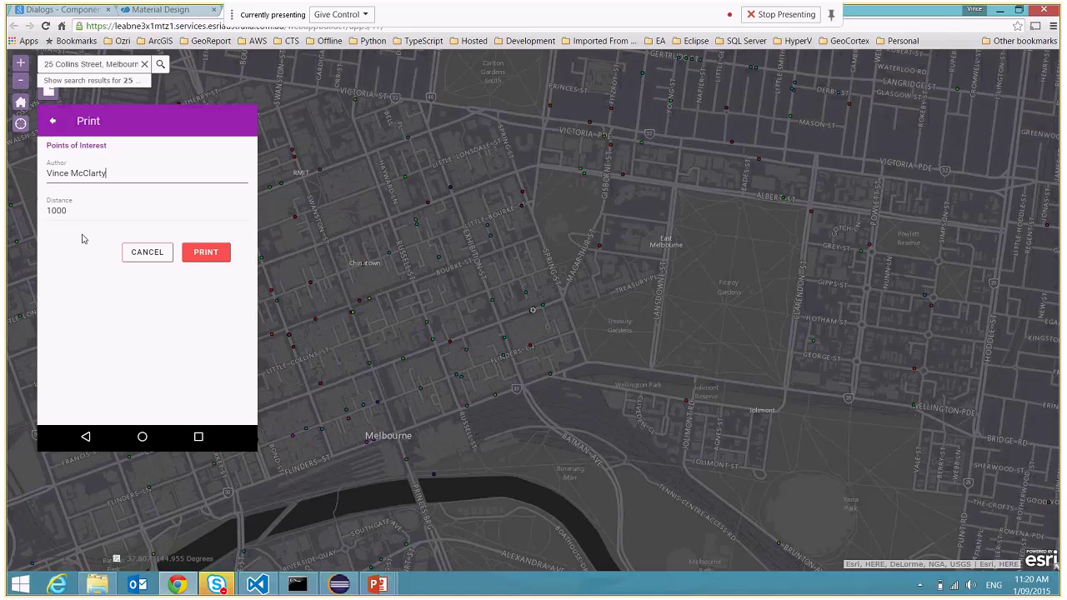
click(88, 214)
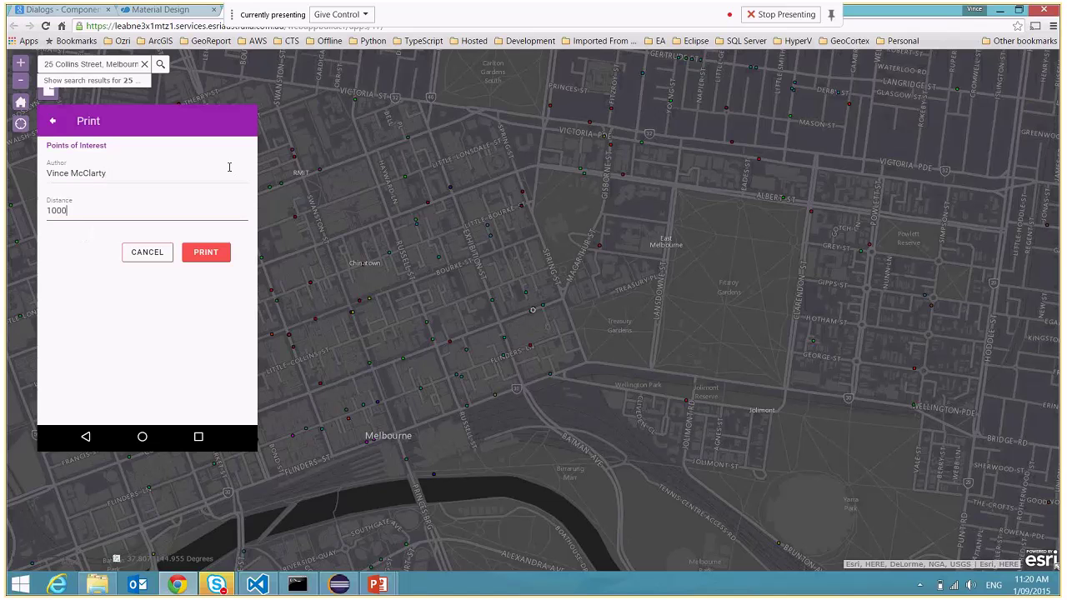
key(BackSpace)
key(BackSpace)
key(BackSpace)
key(BackSpace)
text(400)
click(215, 259)
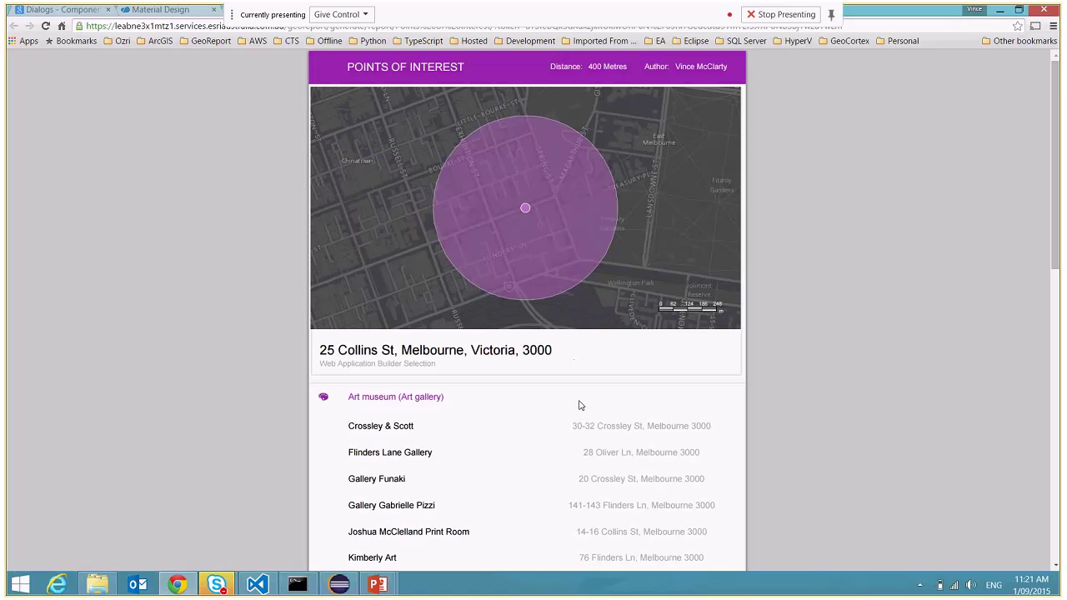
Step: Scroll through both report pages down to the Shopping centre listings
scroll(580, 405, down, 4)
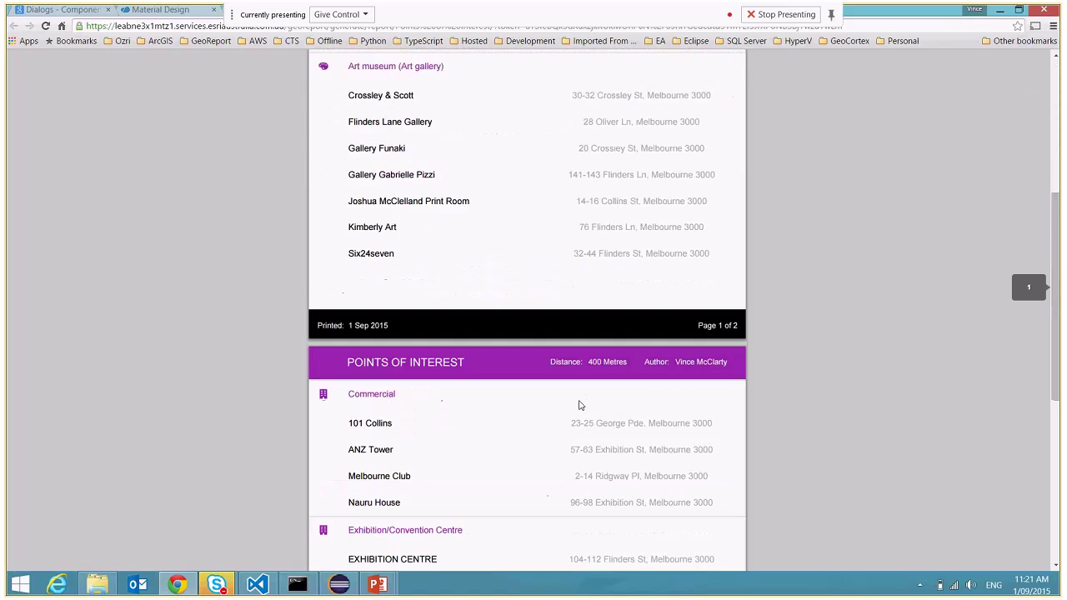
scroll(580, 405, down, 2)
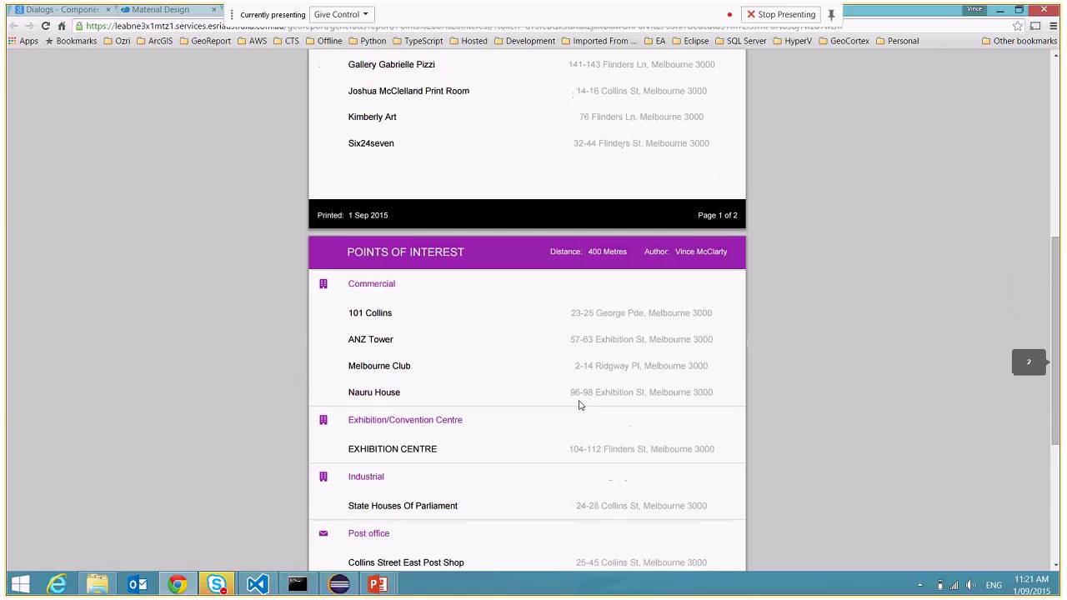
scroll(581, 405, down, 1)
scroll(580, 405, down, 3)
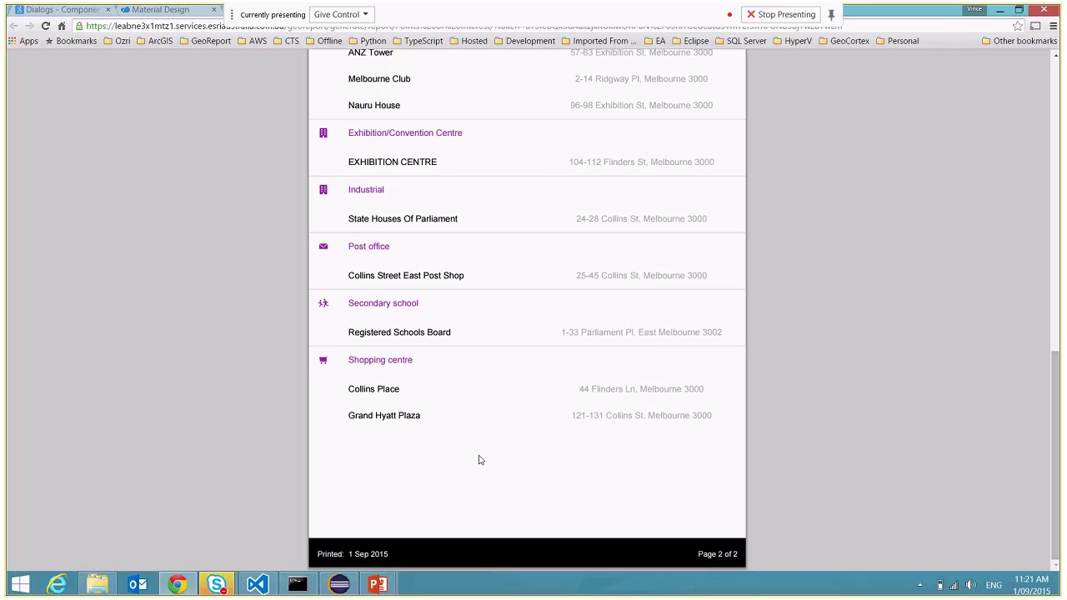
Step: Alt+Tab back to the PowerPoint slide show on the Design Framework slide
key(alt+Tab)
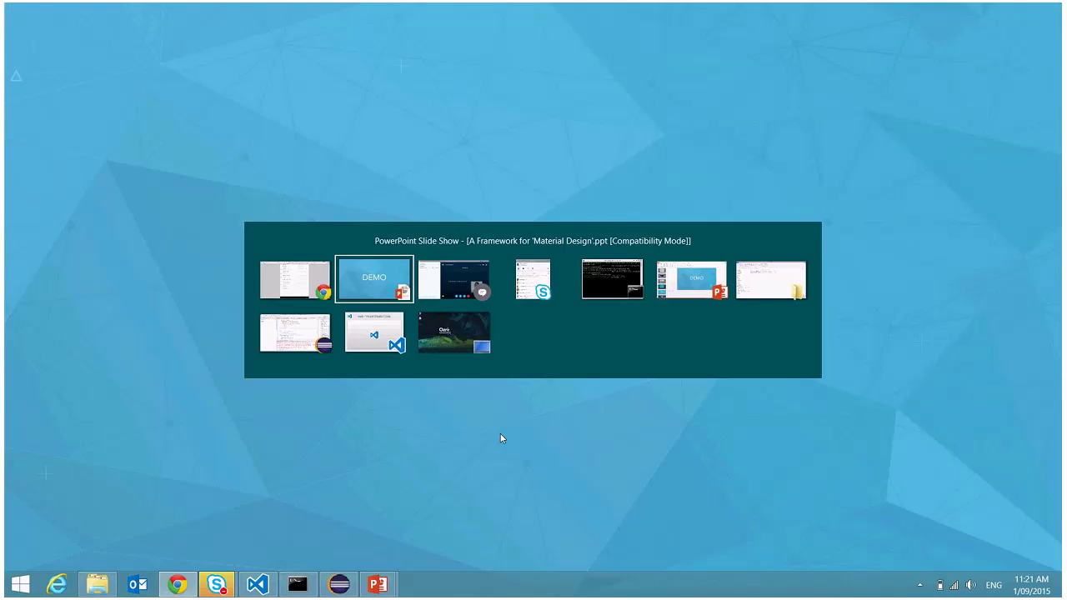
key(alt+Tab)
key(alt+Tab)
key(alt+Tab)
key(alt+Tab)
key(alt+Tab)
key(alt+Tab)
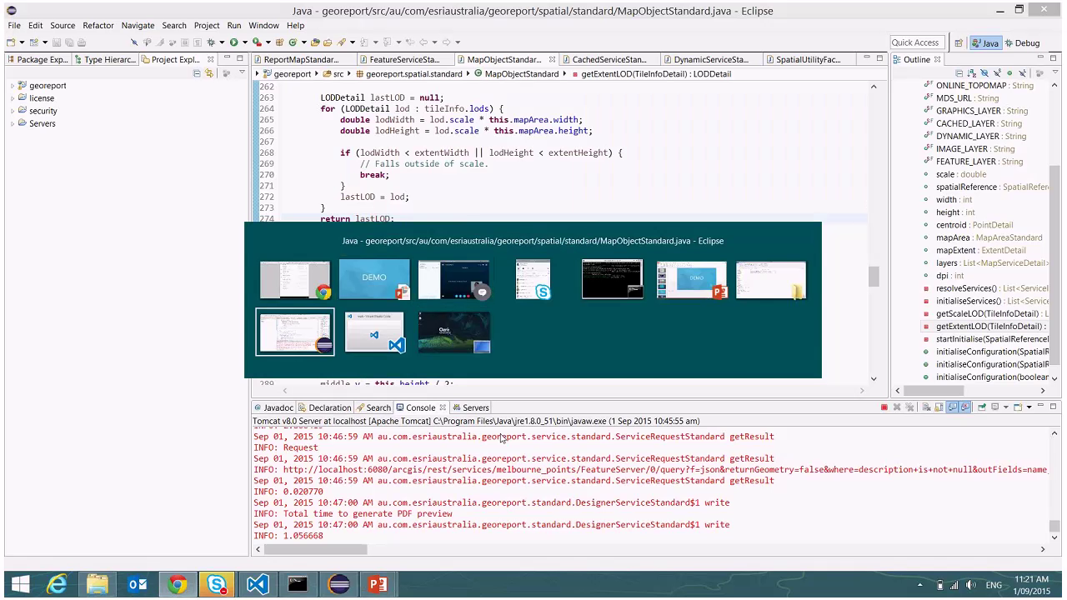
key(alt+Tab)
key(alt+Tab)
key(alt+Tab)
key(alt+Tab)
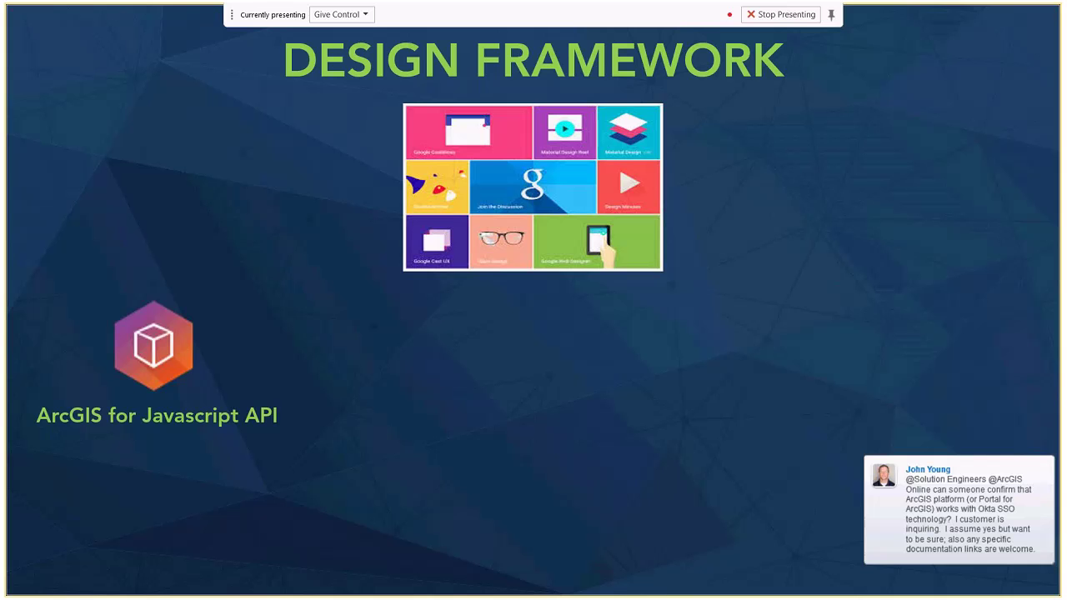
Step: Advance the Design Framework slide to reveal Model View Controller, Typescript, Visual Studio Code, Node.js and require.js
key(Right)
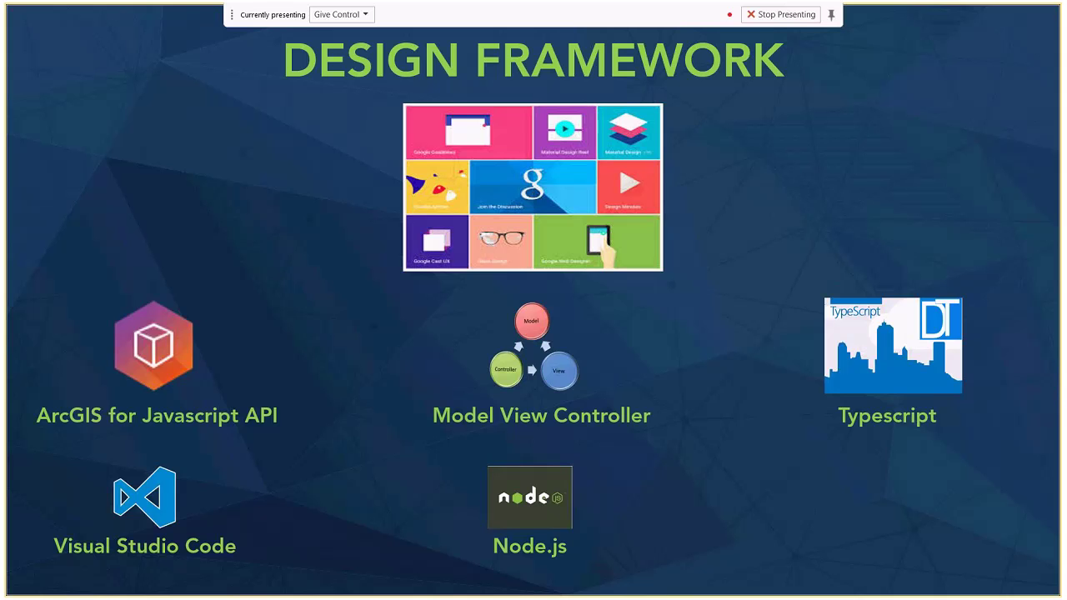
key(Right)
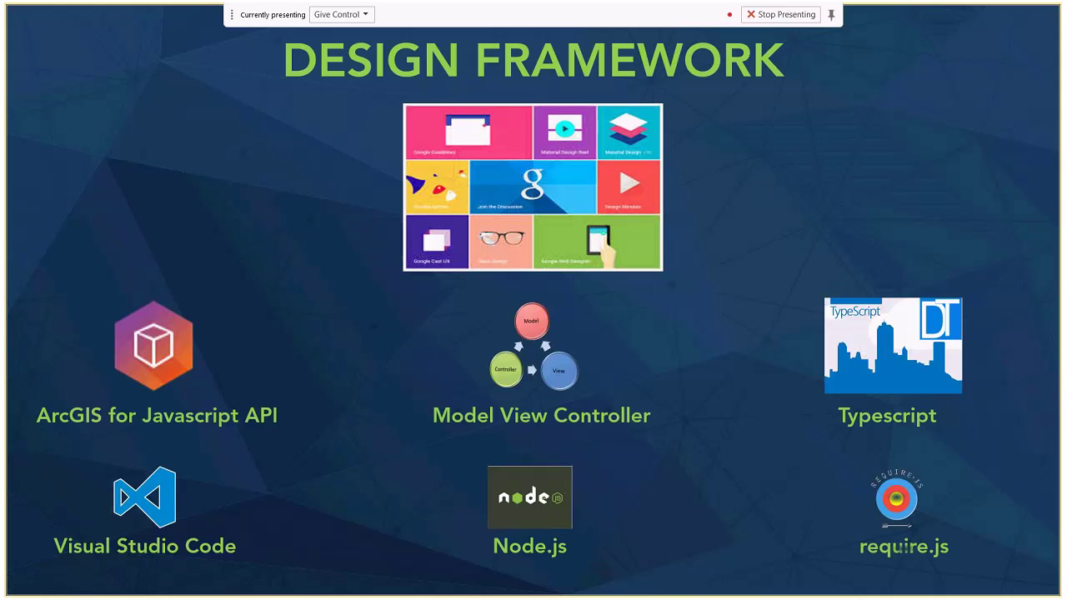